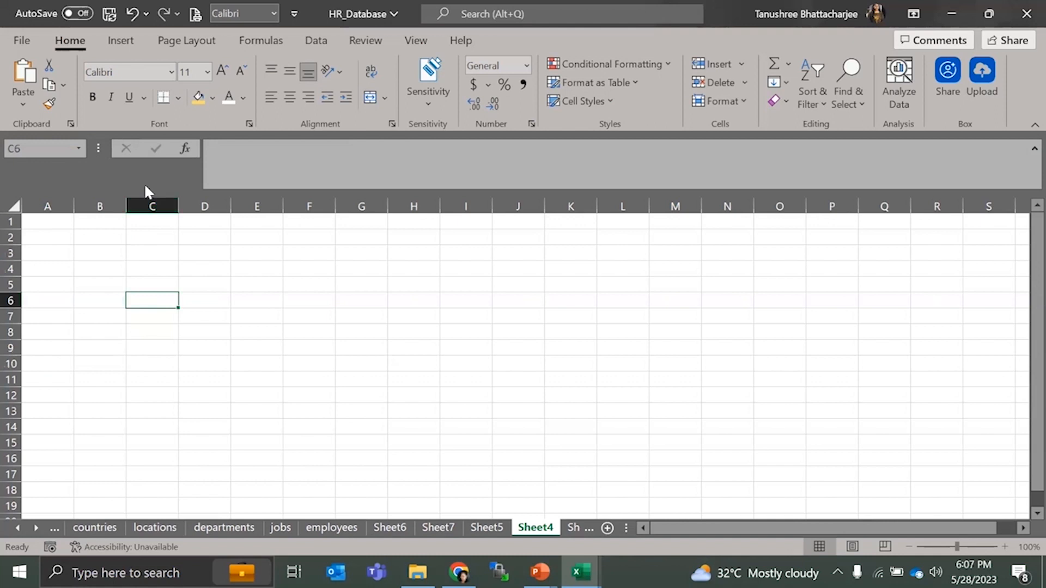
# - Hide the gridlines on Sheet4
pyautogui.click(415, 41)
pyautogui.click(392, 98)
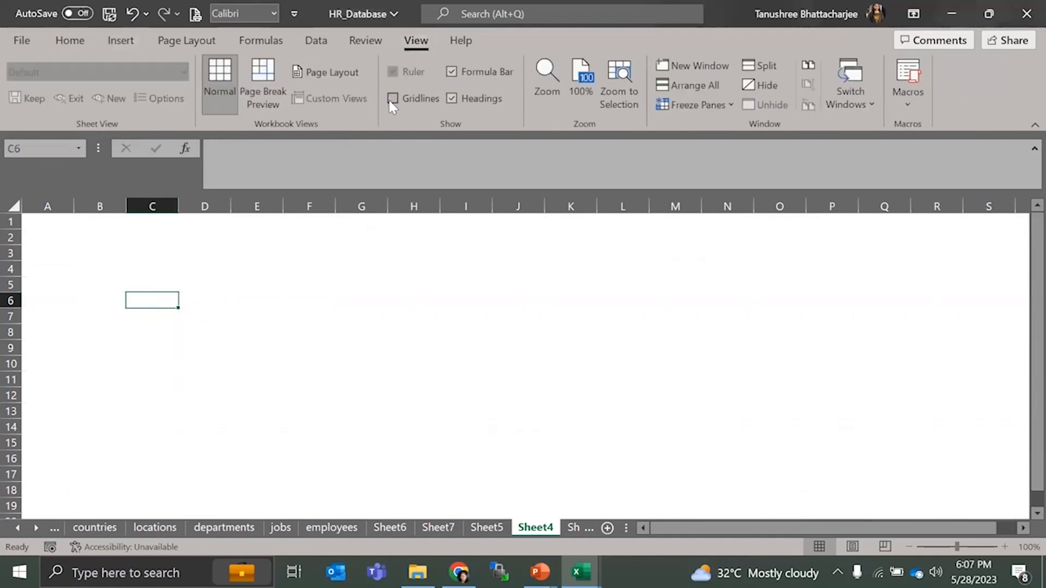
pyautogui.click(219, 270)
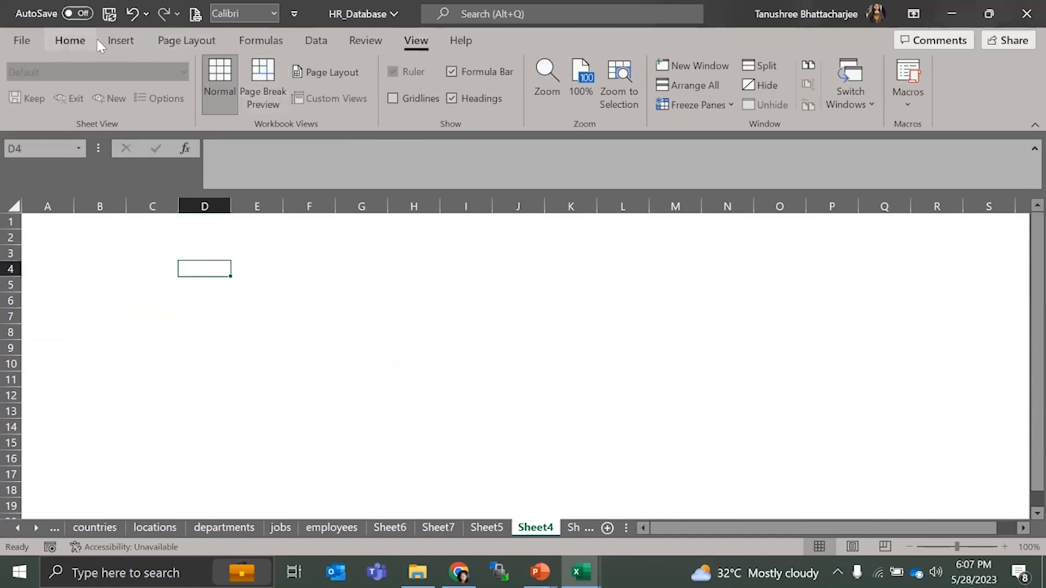
# - Insert a left brace shape about 0.45" high and 0.12" wide near cell E4 and apply the black line style
pyautogui.click(122, 42)
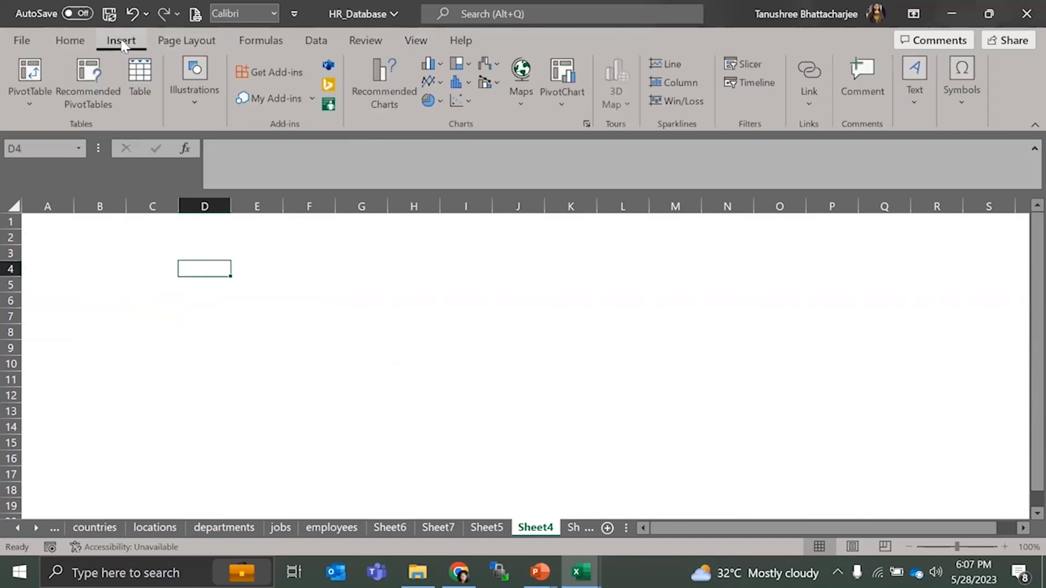
pyautogui.click(200, 107)
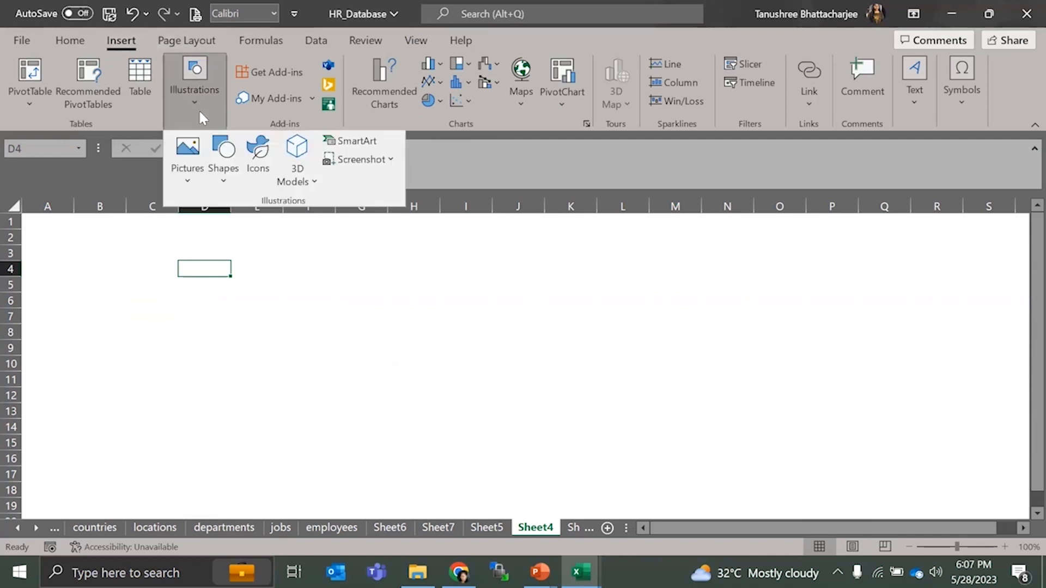
pyautogui.click(227, 153)
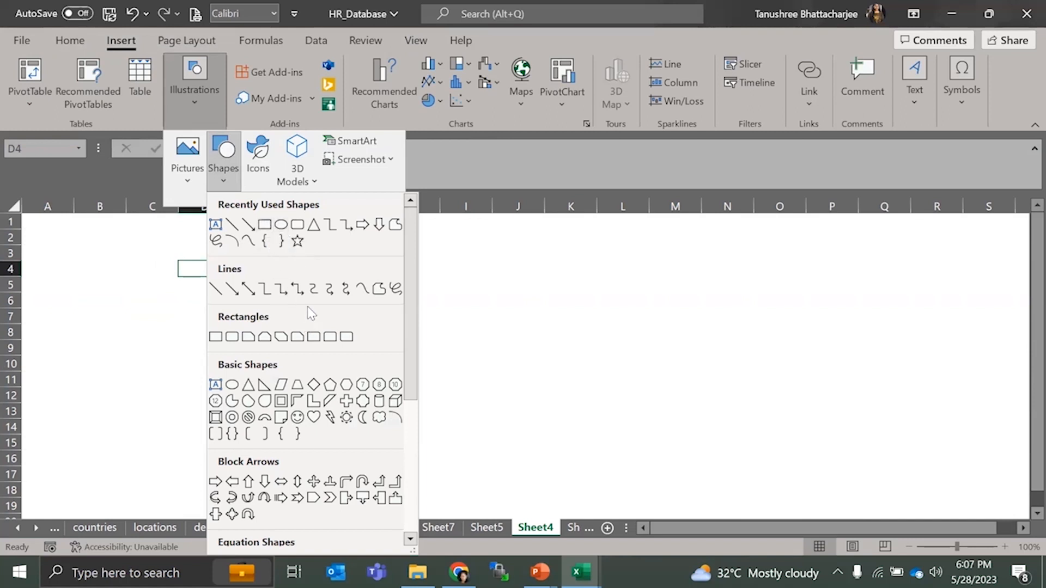
pyautogui.click(265, 241)
pyautogui.moveTo(283, 261); pyautogui.dragTo(274, 296)
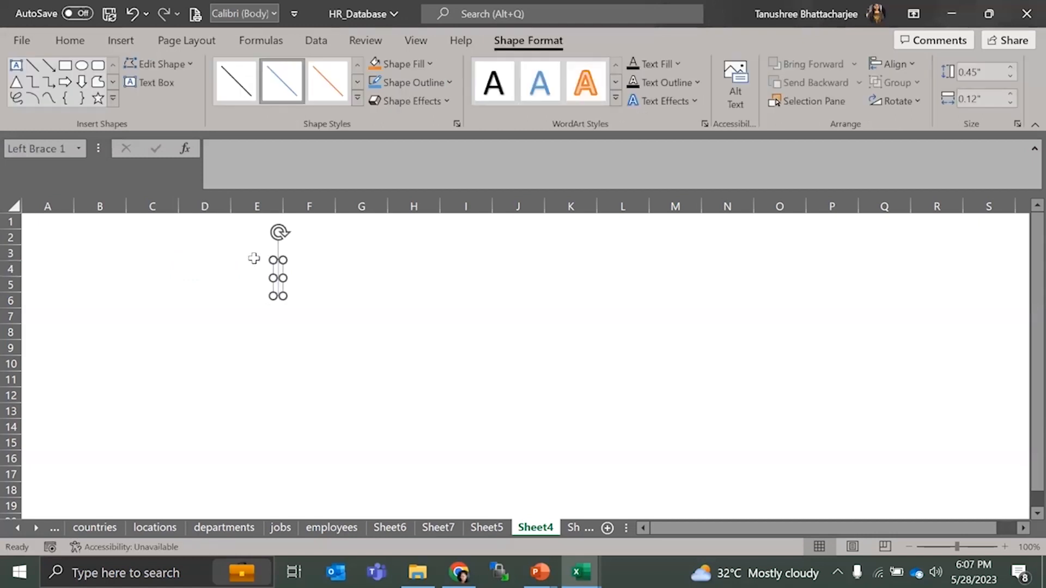
pyautogui.click(233, 82)
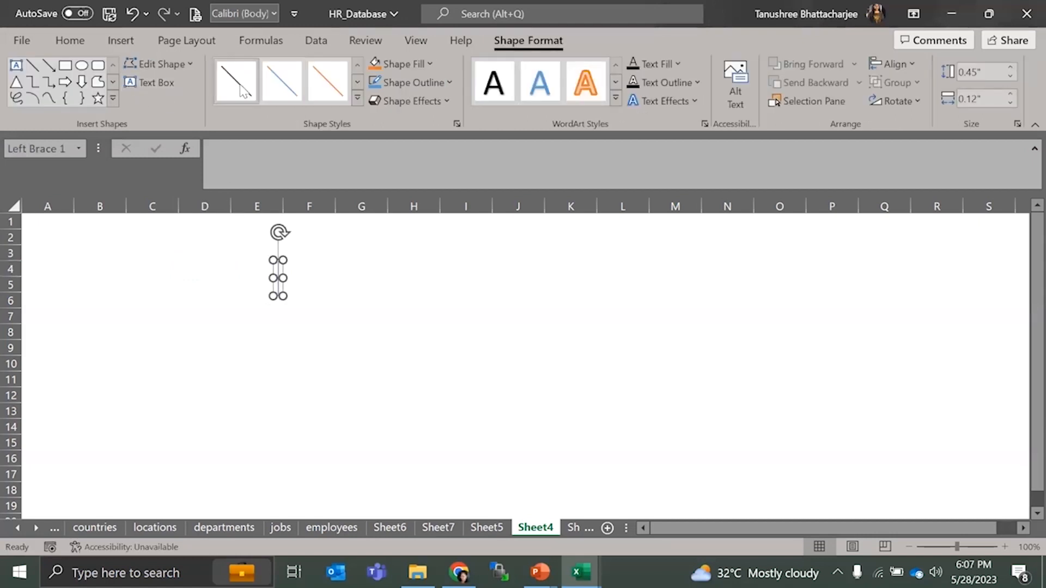
# - Try filling the left brace with black
pyautogui.click(429, 65)
pyautogui.click(387, 130)
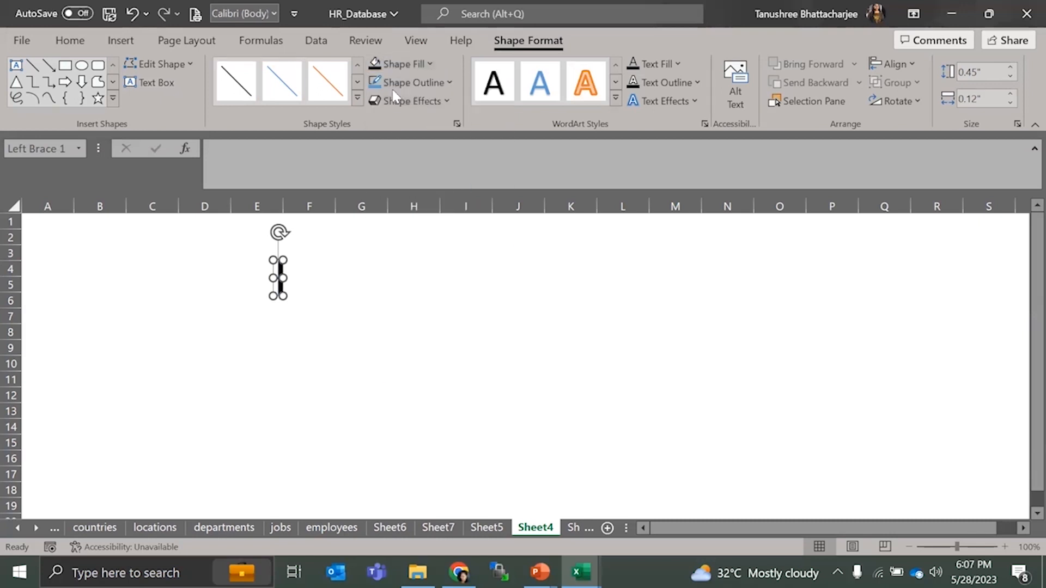
pyautogui.click(428, 65)
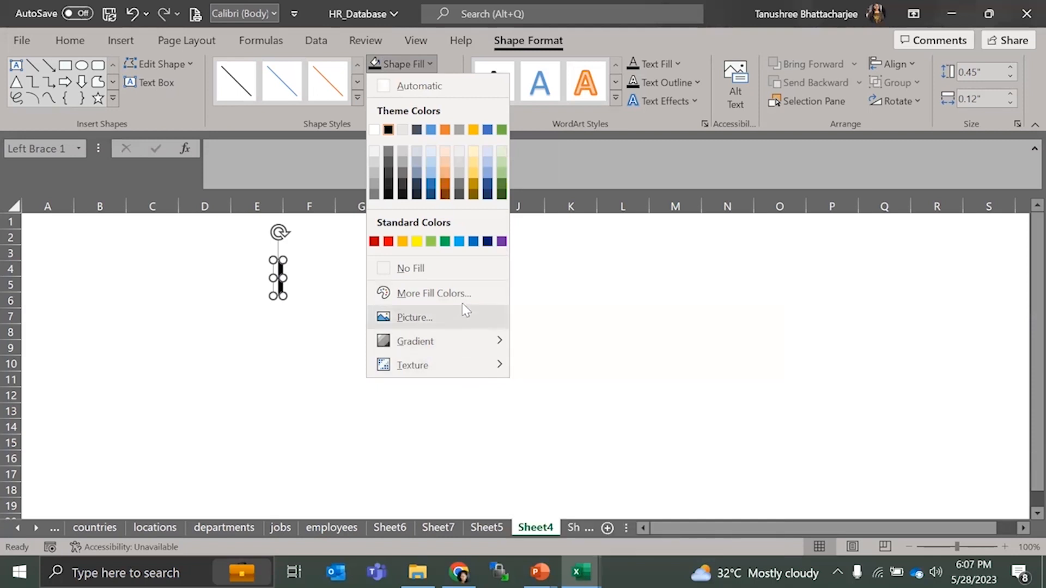
pyautogui.click(286, 298)
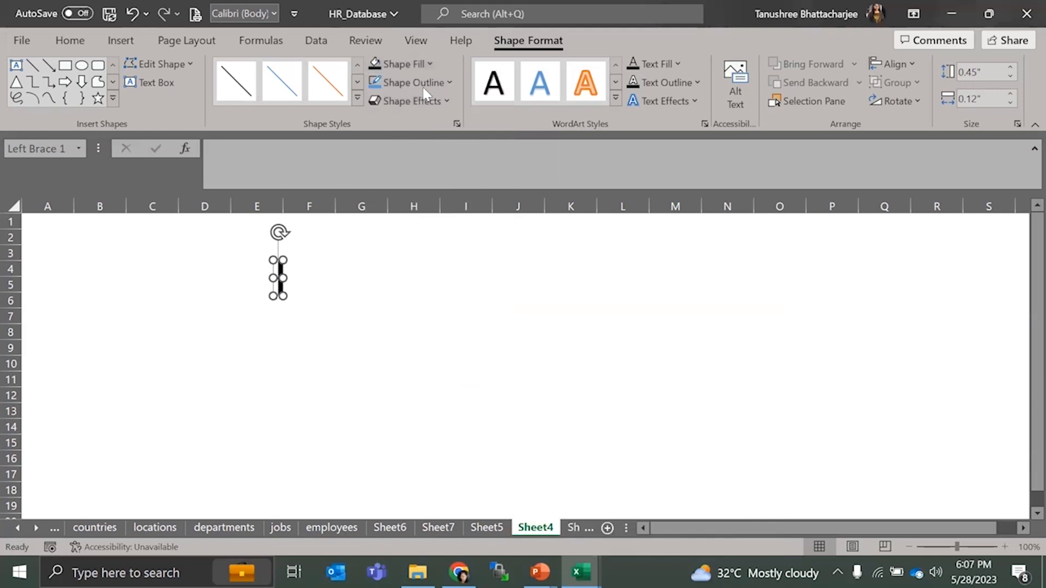
# - Set the left brace's outline to black with a 2¼ pt weight
pyautogui.click(436, 83)
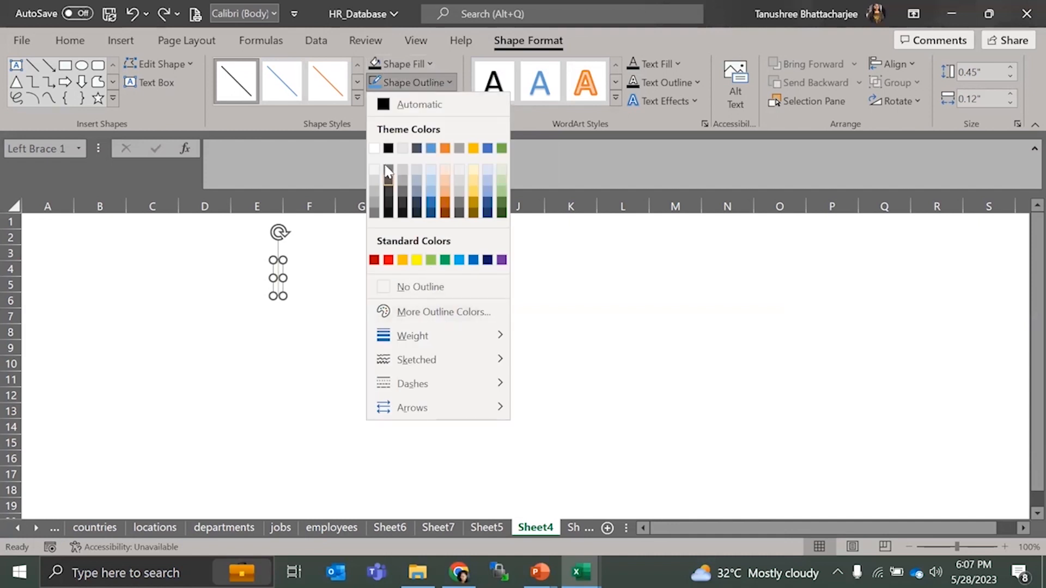
pyautogui.click(388, 148)
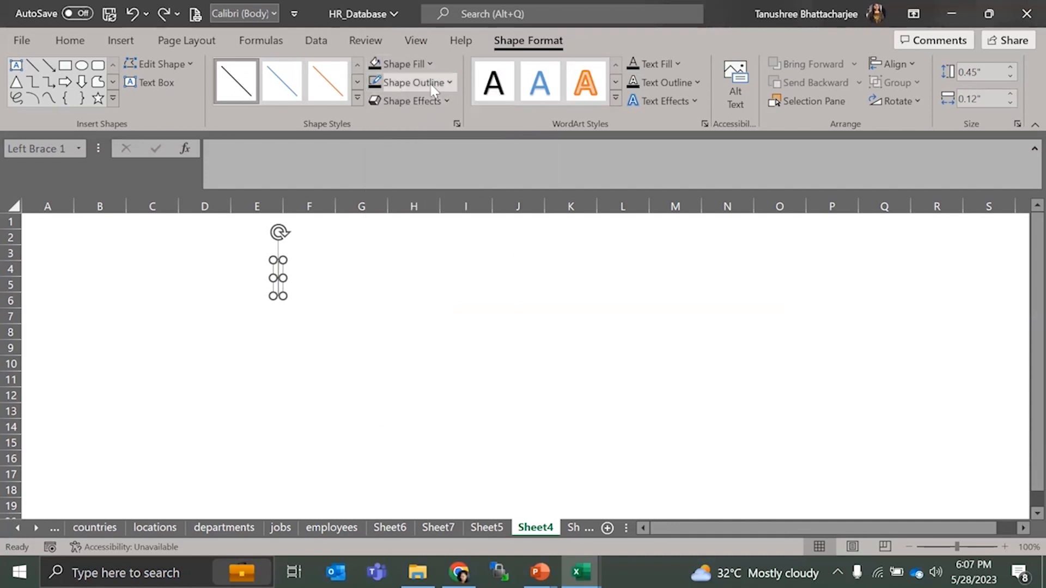
pyautogui.click(414, 82)
pyautogui.moveTo(470, 336)
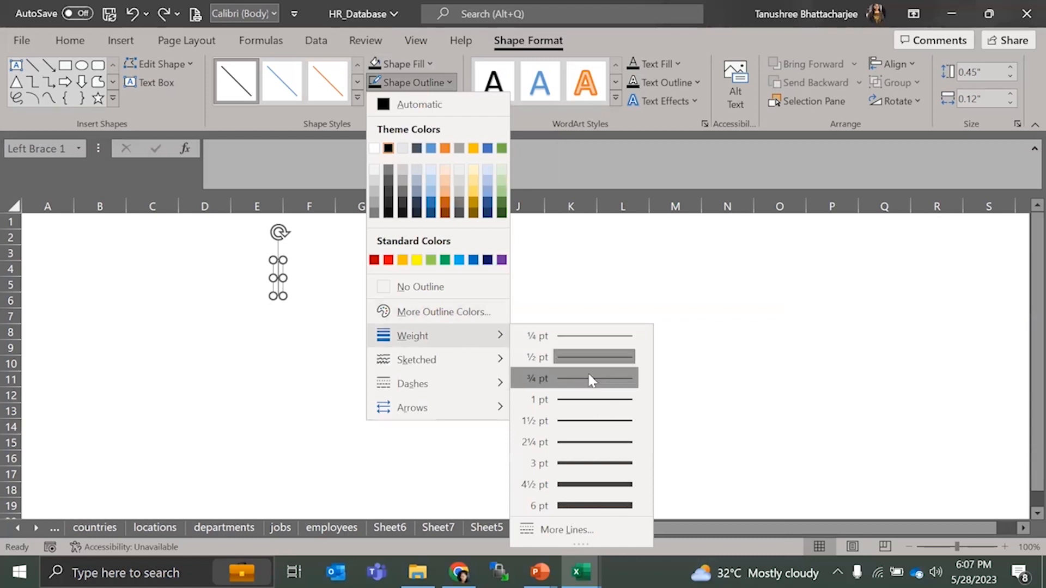
pyautogui.click(599, 439)
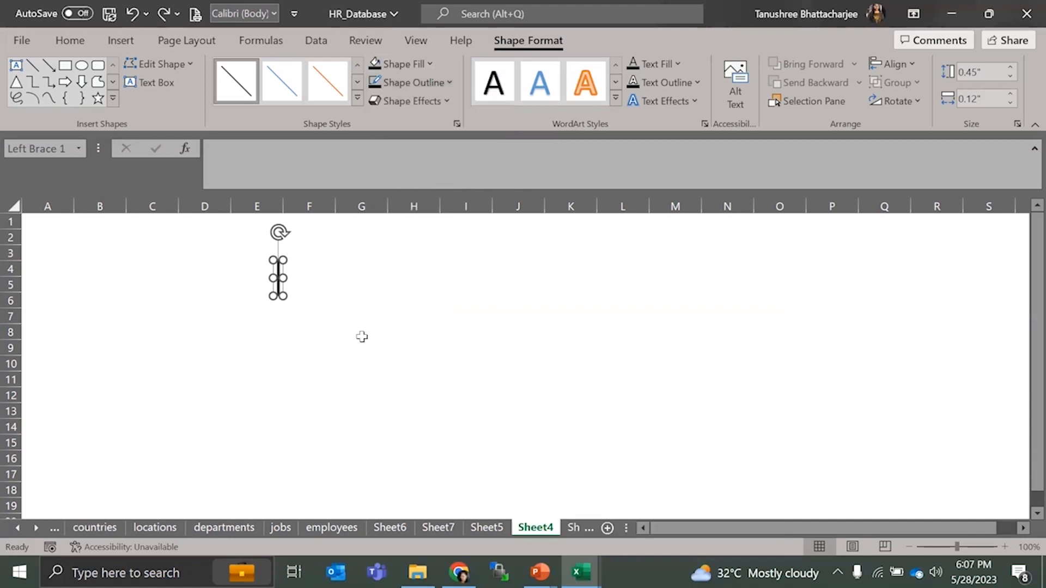
pyautogui.click(467, 288)
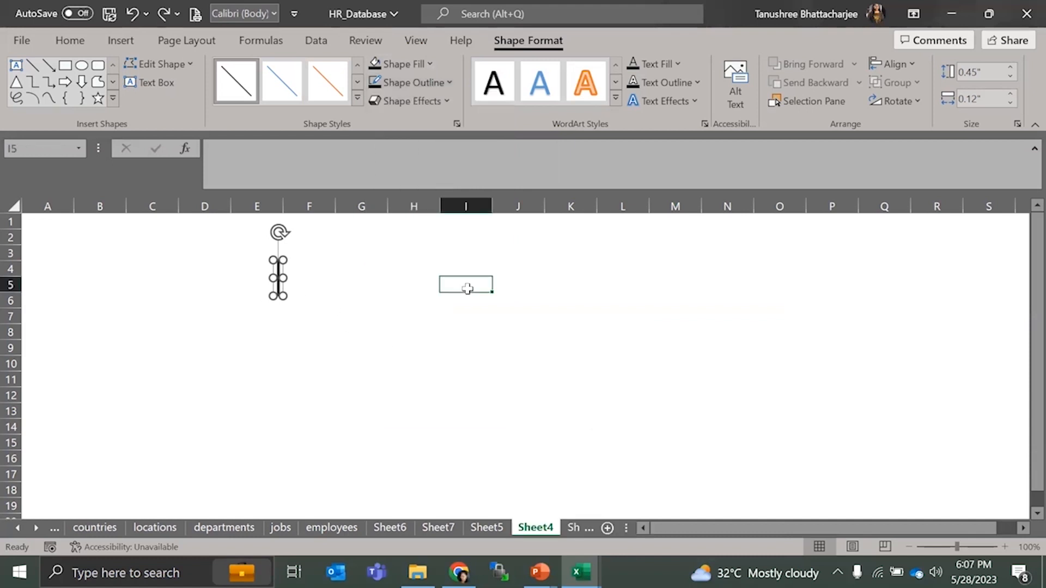
# - Duplicate the left brace and place the copy near the boundary between columns F and G
pyautogui.click(279, 279)
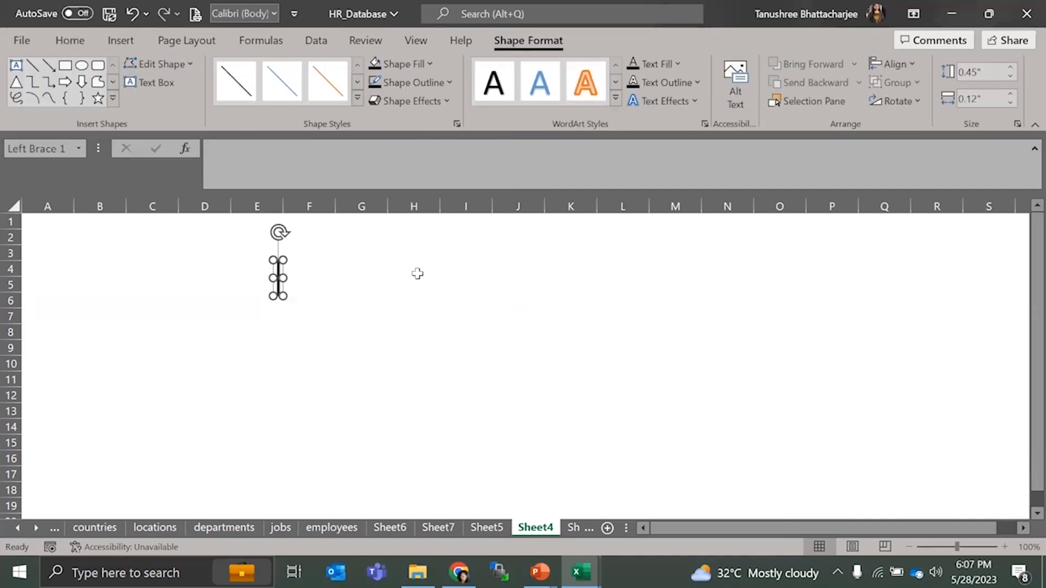
pyautogui.hotkey('ctrl', 'd')
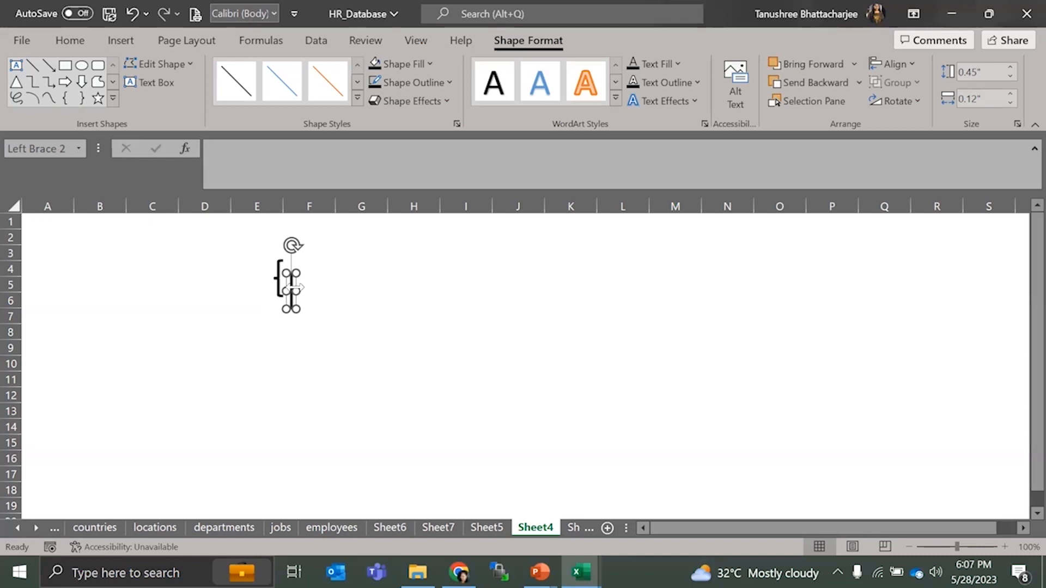
pyautogui.moveTo(294, 280); pyautogui.dragTo(342, 264)
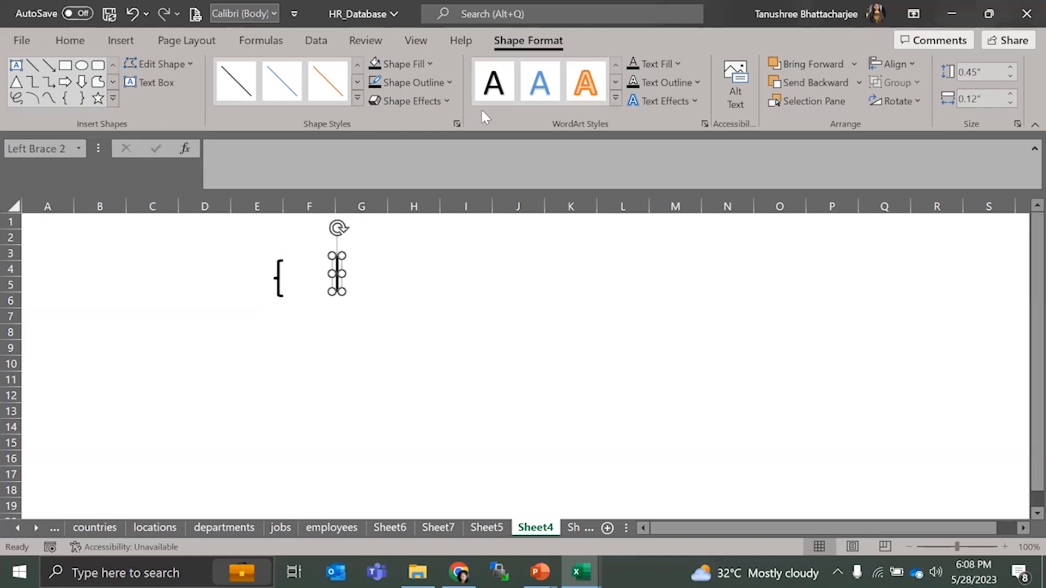
# - Show the gridlines and flip the copied brace into a closing brace, aligned with the original across column F in rows 4 to 6
pyautogui.click(431, 42)
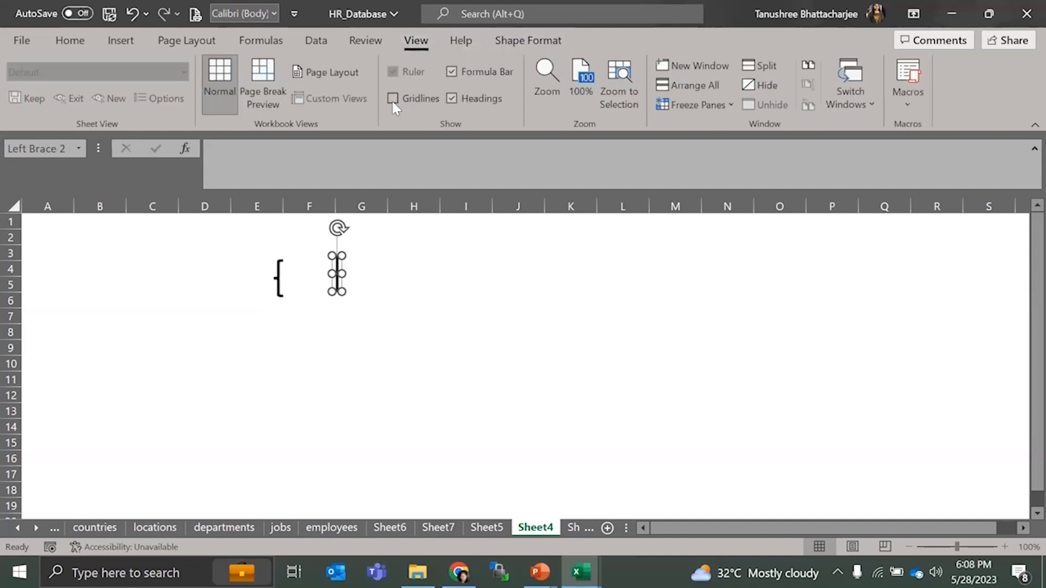
pyautogui.click(440, 268)
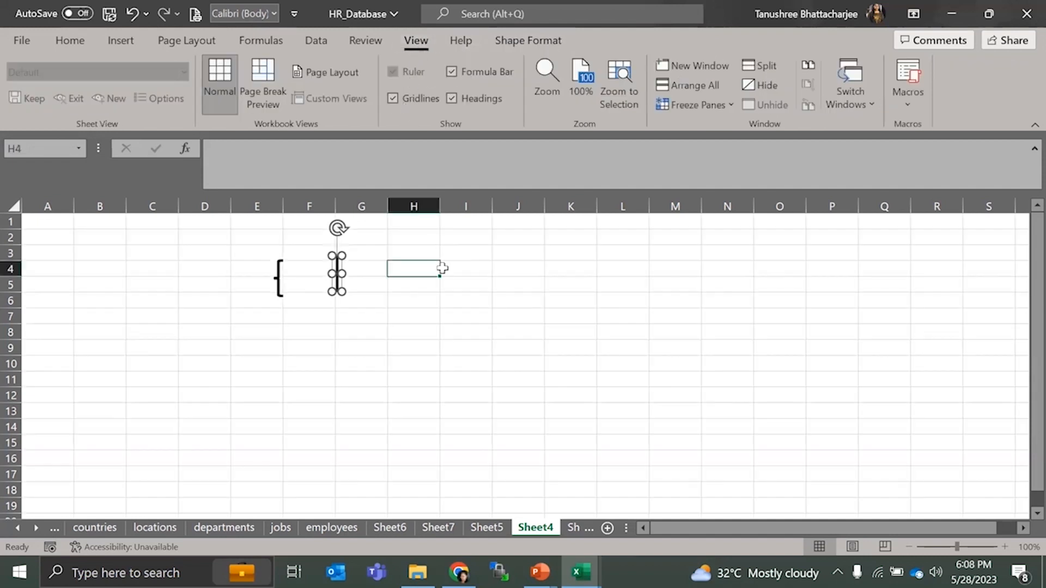
pyautogui.click(334, 275)
pyautogui.moveTo(334, 275); pyautogui.dragTo(327, 279)
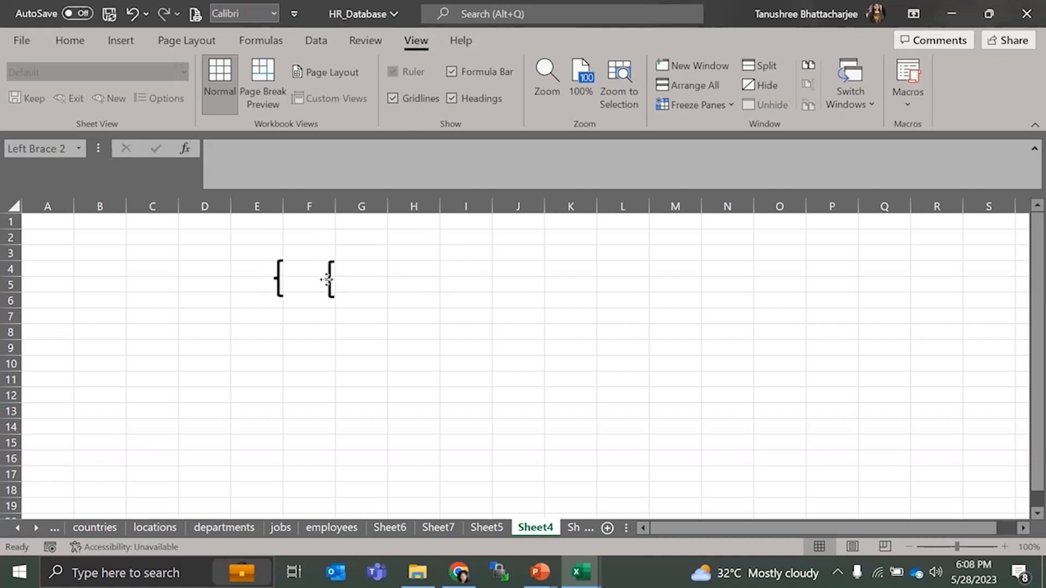
pyautogui.moveTo(327, 280); pyautogui.dragTo(343, 277)
pyautogui.click(410, 284)
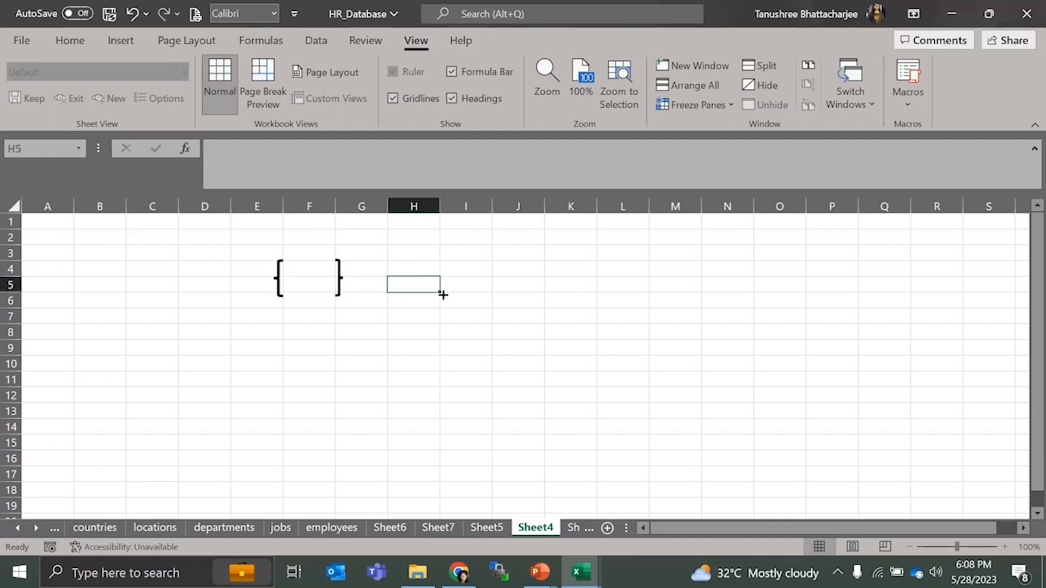
# - Enter A+B-C in cell F4 and 20 in cell F5, between the two braces
pyautogui.doubleClick(294, 267)
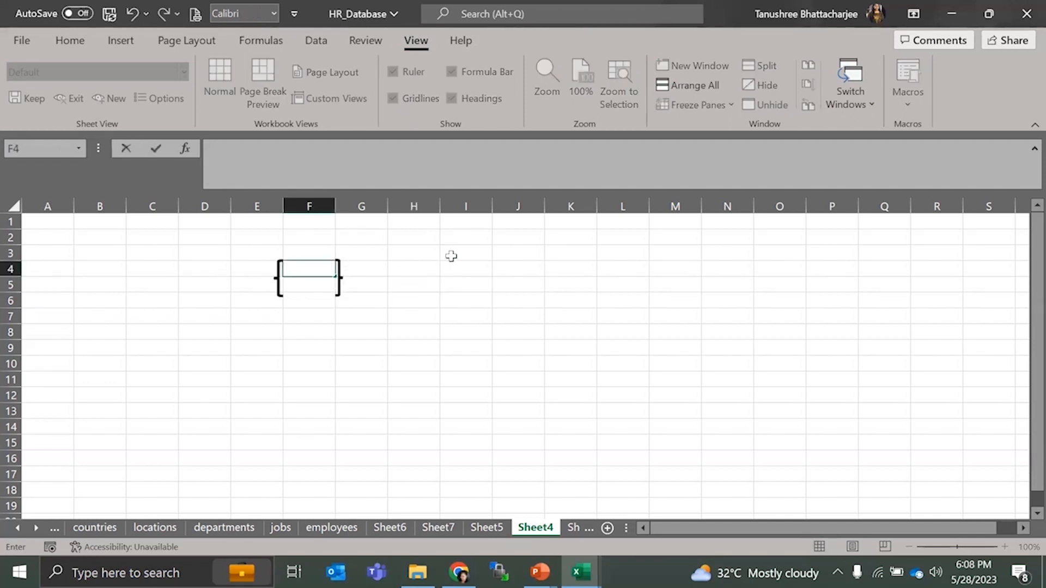
pyautogui.write('A')
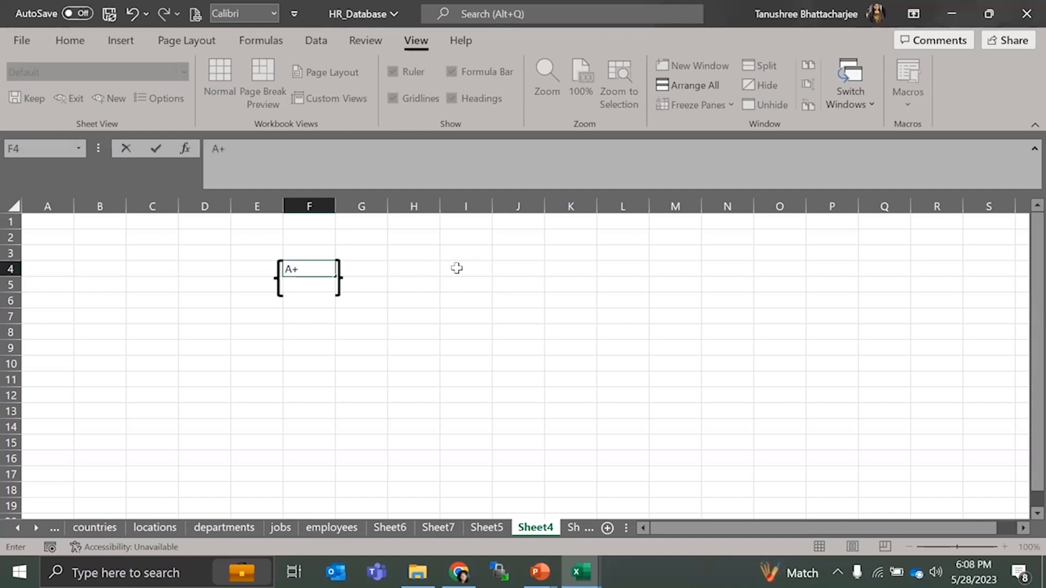
pyautogui.write('+B-C')
pyautogui.press('Return')
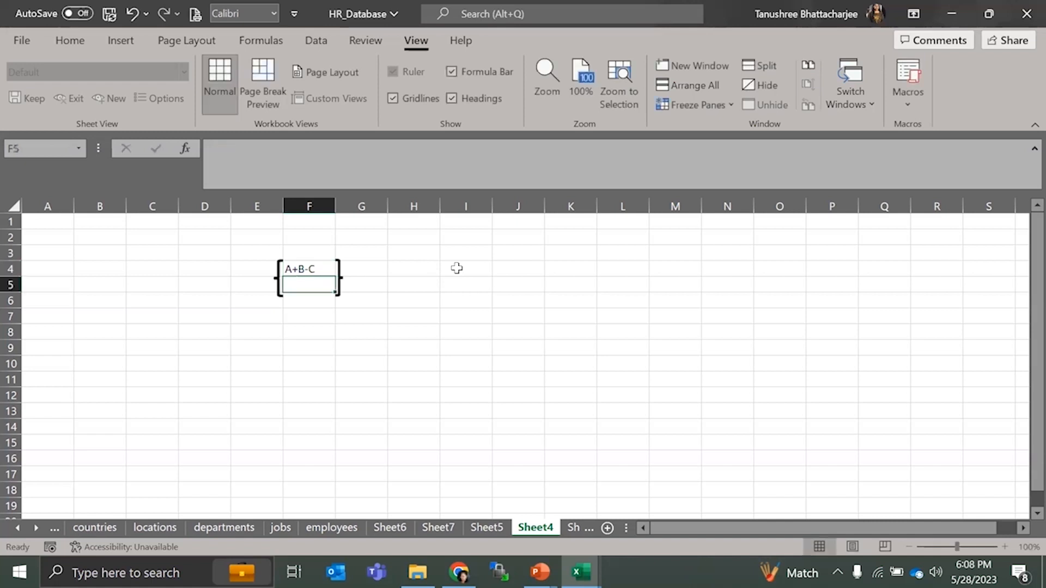
pyautogui.write('20')
pyautogui.press('Return')
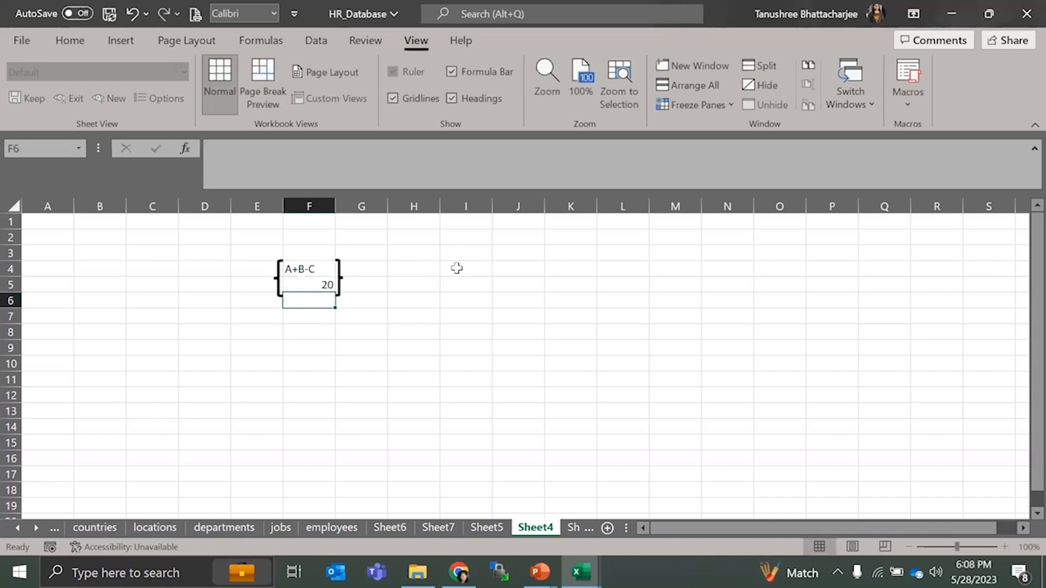
# - Middle-align the contents of cells F4:F5 vertically
pyautogui.moveTo(318, 265); pyautogui.dragTo(315, 283)
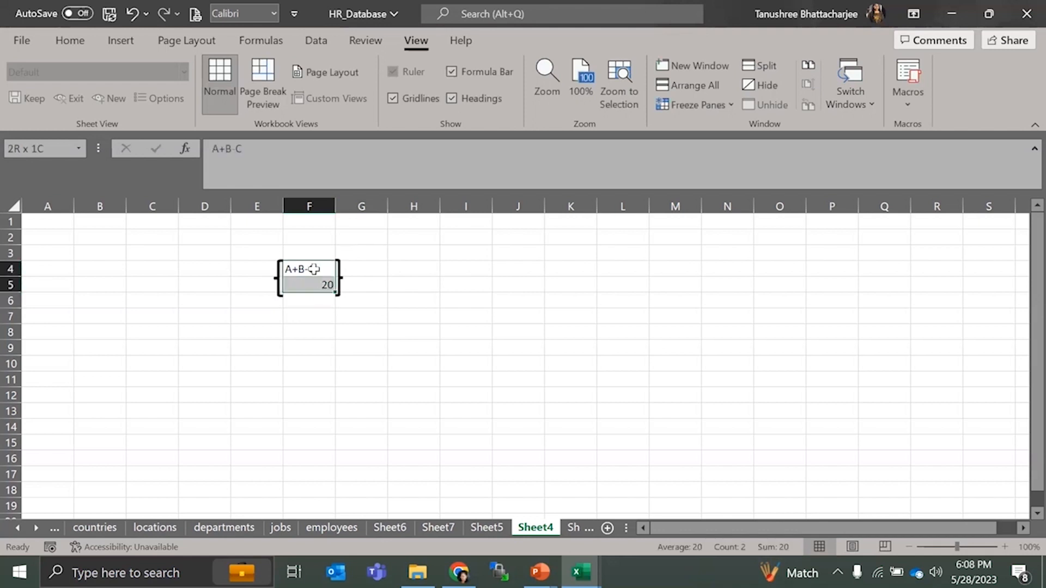
pyautogui.click(69, 44)
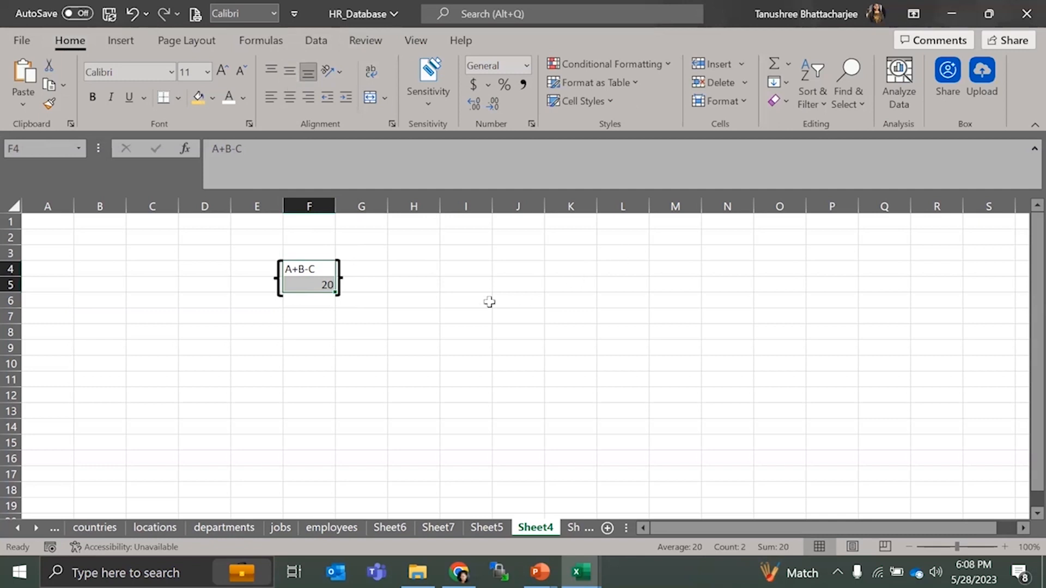
pyautogui.click(290, 71)
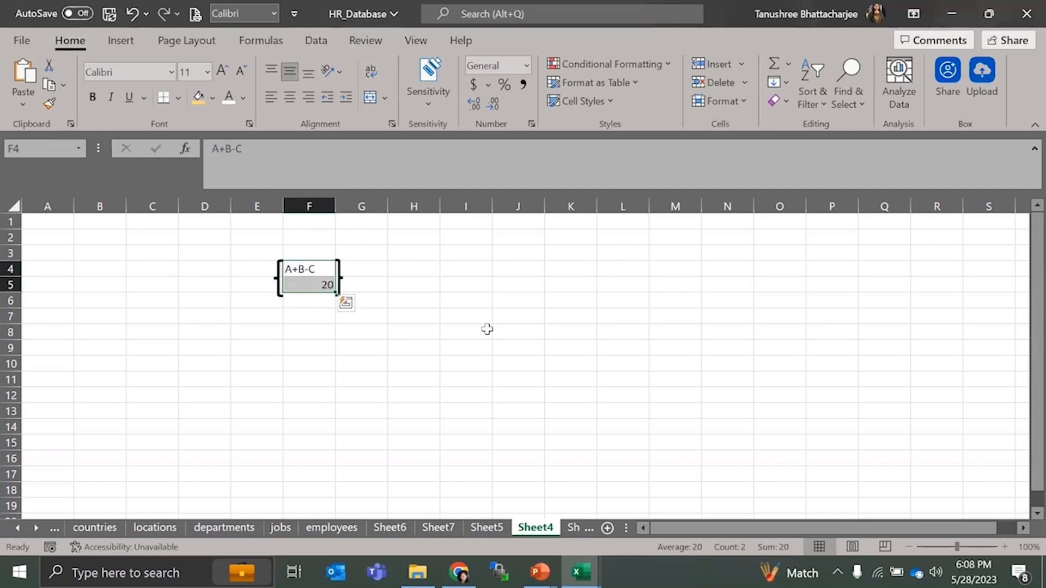
pyautogui.click(425, 298)
# - Center the contents of cells F4 and F5 horizontally
pyautogui.click(308, 270)
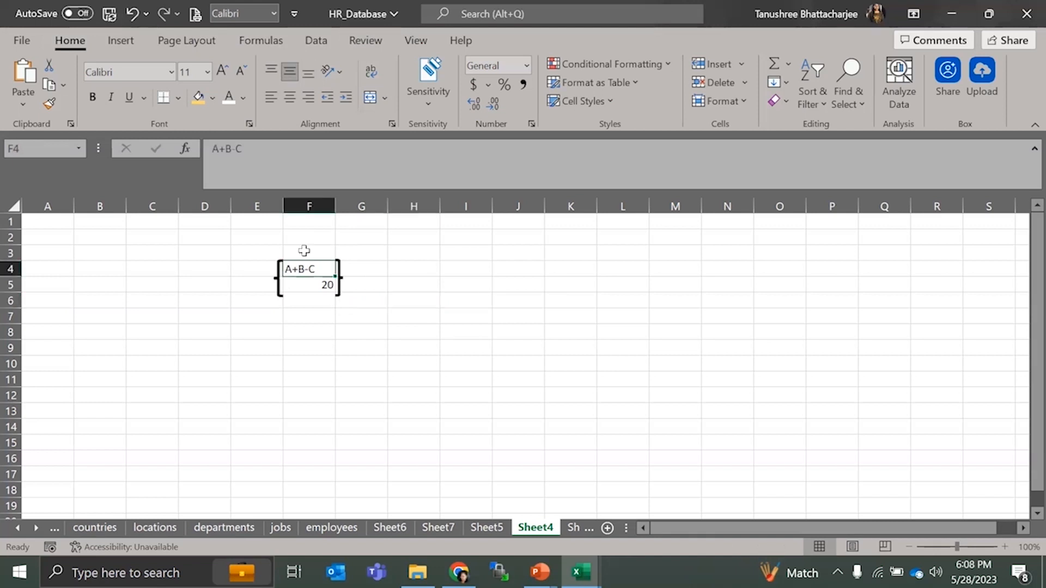
pyautogui.click(284, 98)
pyautogui.click(312, 285)
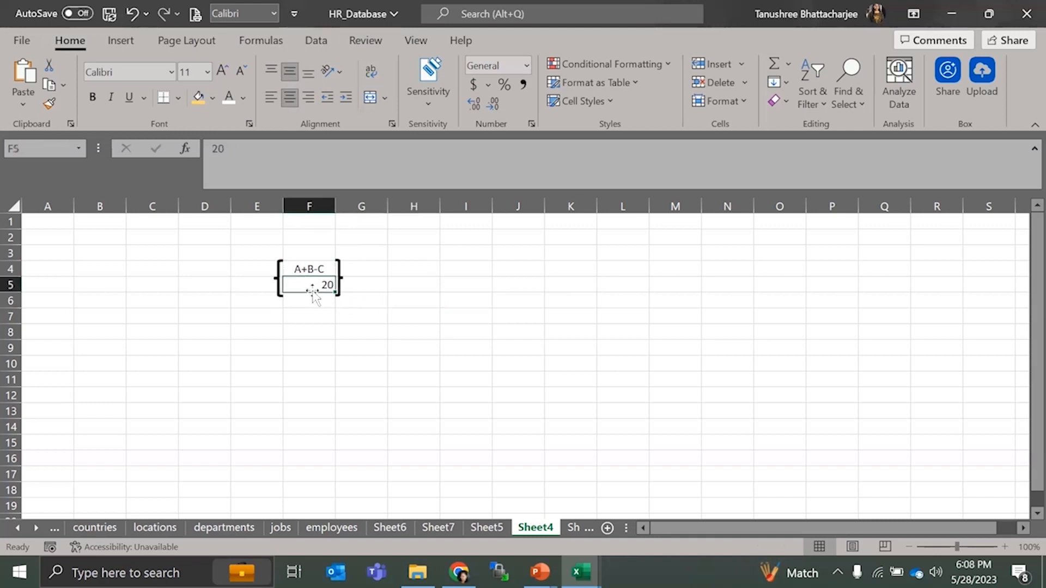
pyautogui.click(295, 98)
pyautogui.click(444, 283)
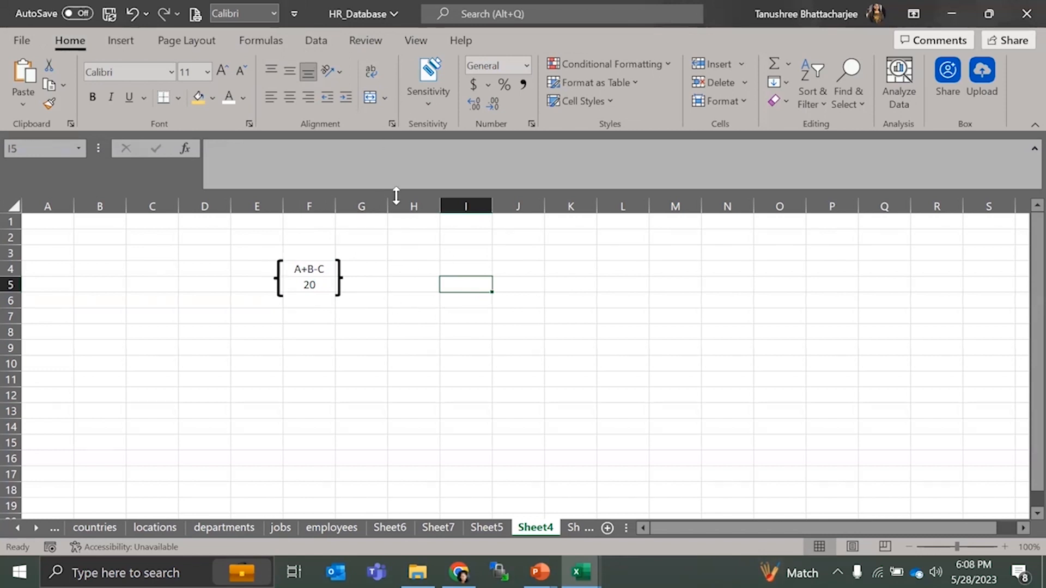
# - Turn the gridlines off again around the finished brace expression
pyautogui.click(412, 41)
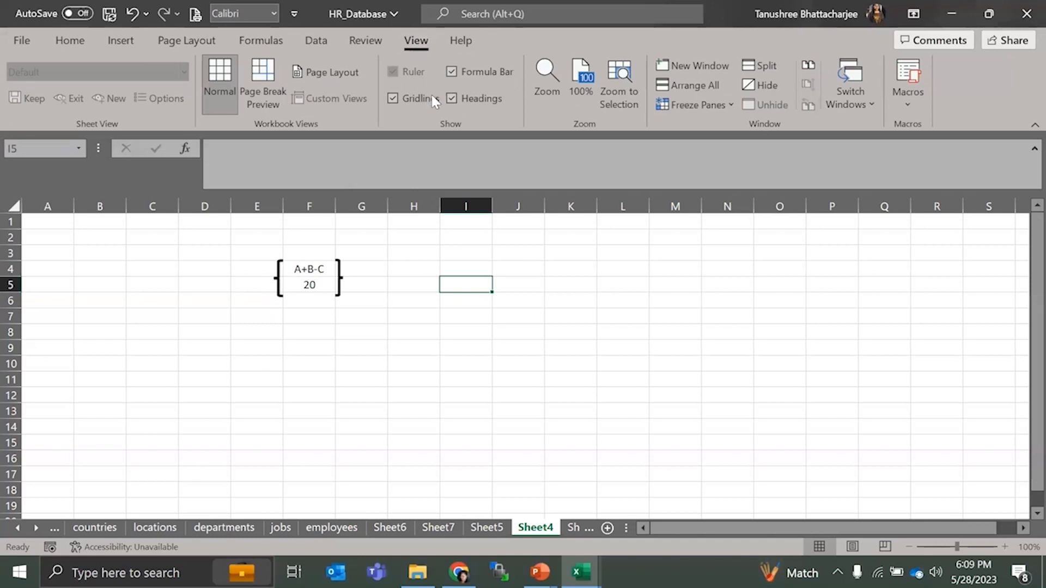
pyautogui.click(418, 99)
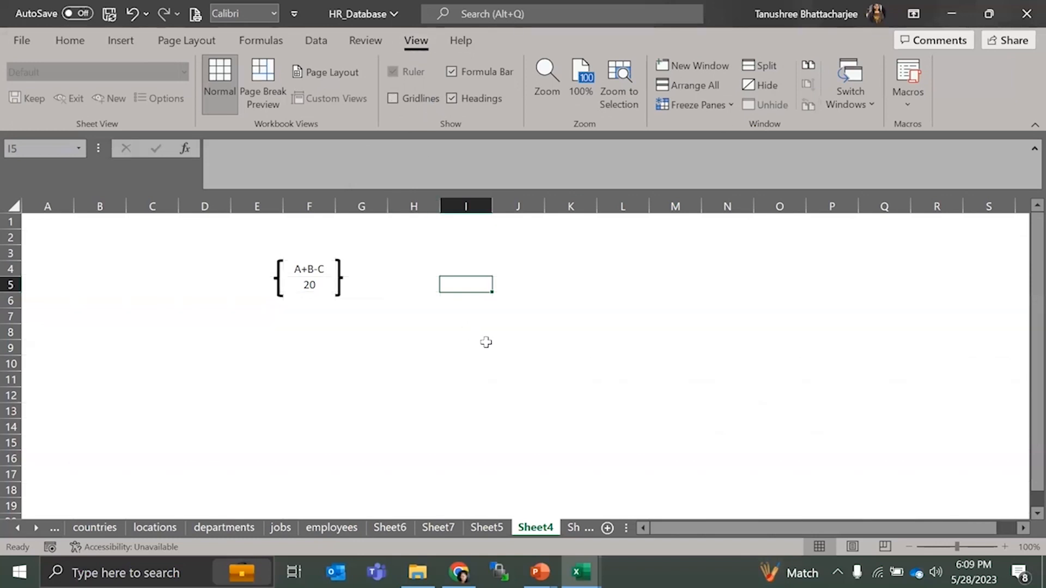
# - Add a bottom border to cell F4 as the fraction line between A+B-C and 20
pyautogui.click(309, 269)
pyautogui.click(73, 46)
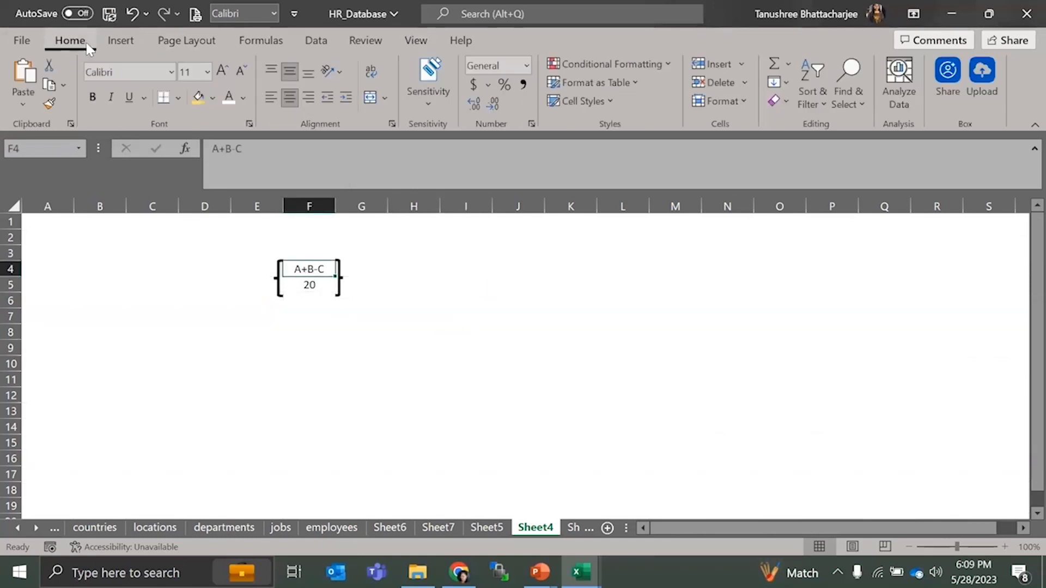
pyautogui.click(178, 98)
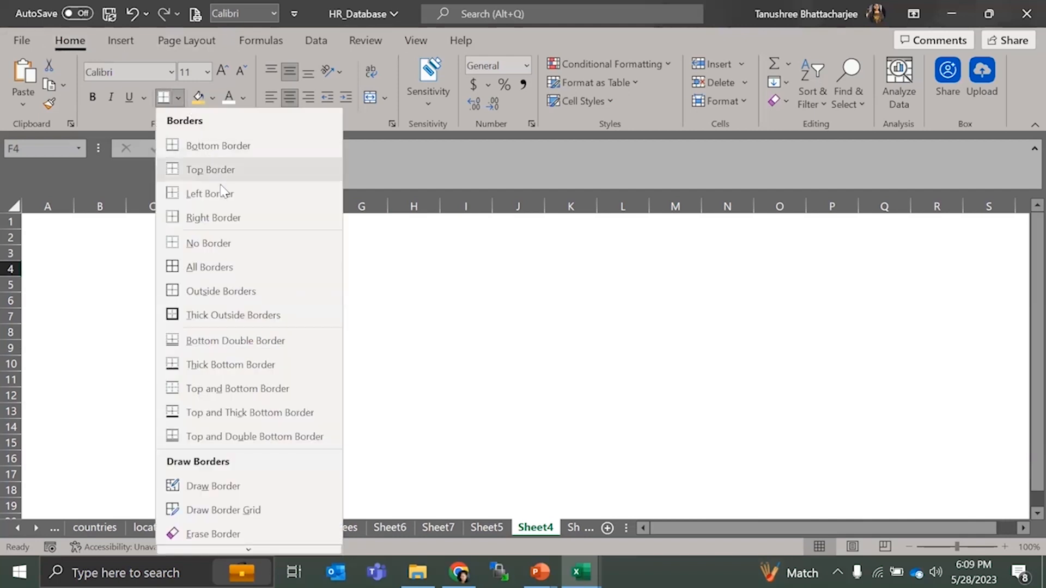
pyautogui.click(227, 148)
pyautogui.click(481, 348)
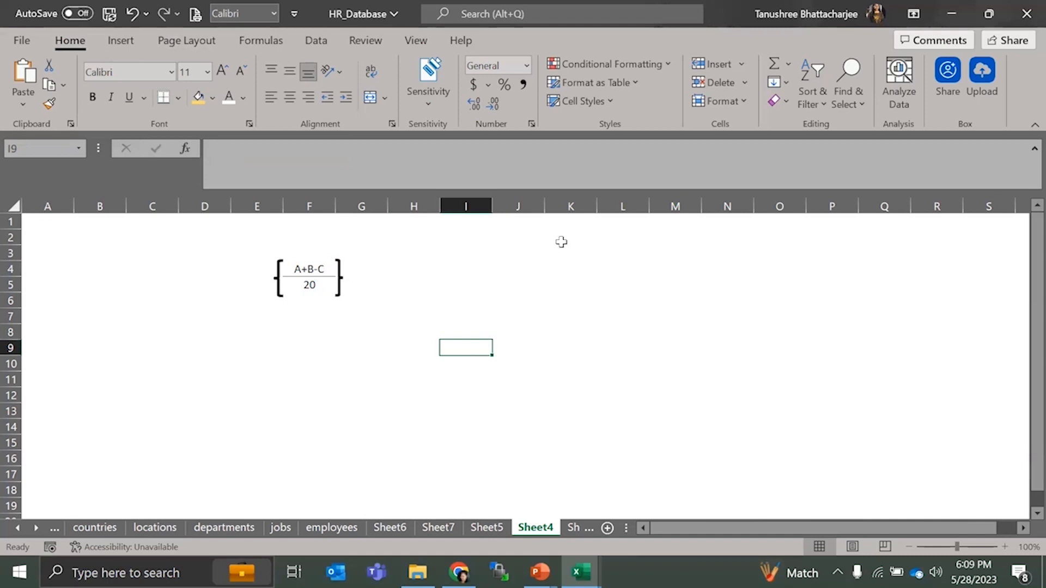
# - Insert an opening curly brace in front of A+B-C in cell F4
pyautogui.click(295, 266)
pyautogui.doubleClick(295, 265)
pyautogui.write('{')
pyautogui.click(518, 297)
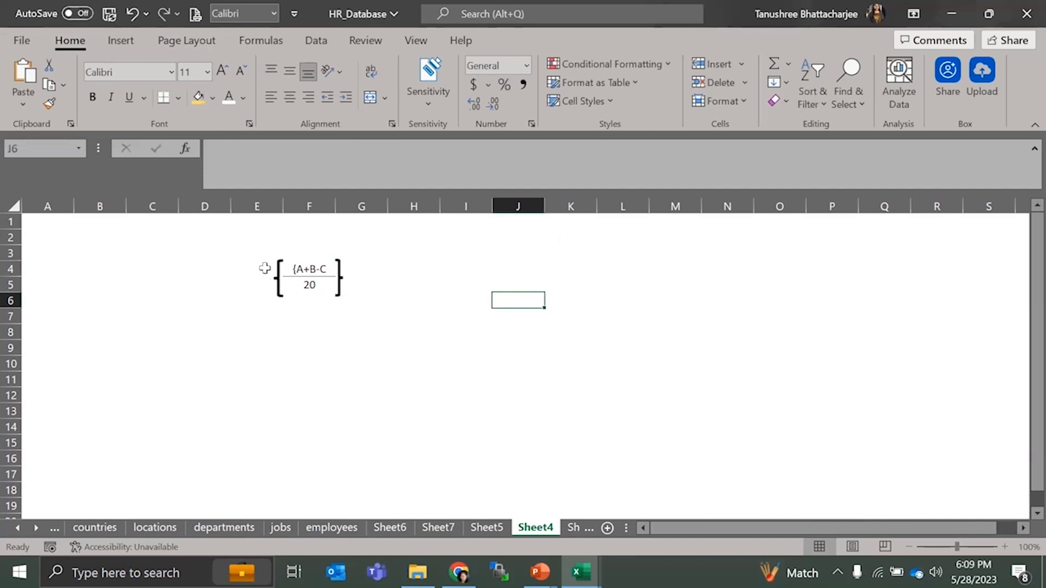
# - Delete the opening curly brace in front of A+B-C in cell F4
pyautogui.doubleClick(300, 268)
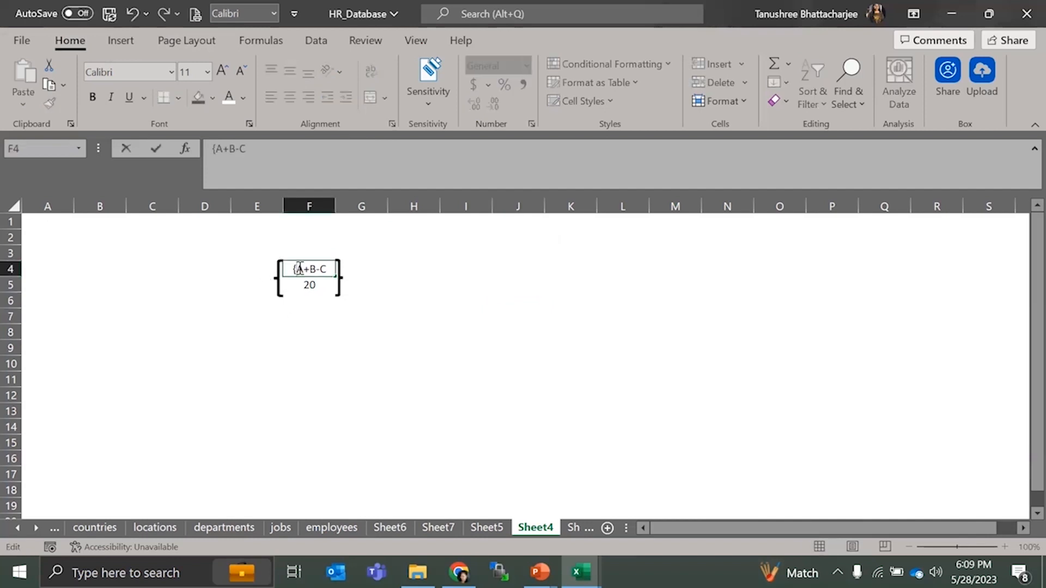
pyautogui.press('BackSpace')
pyautogui.click(510, 265)
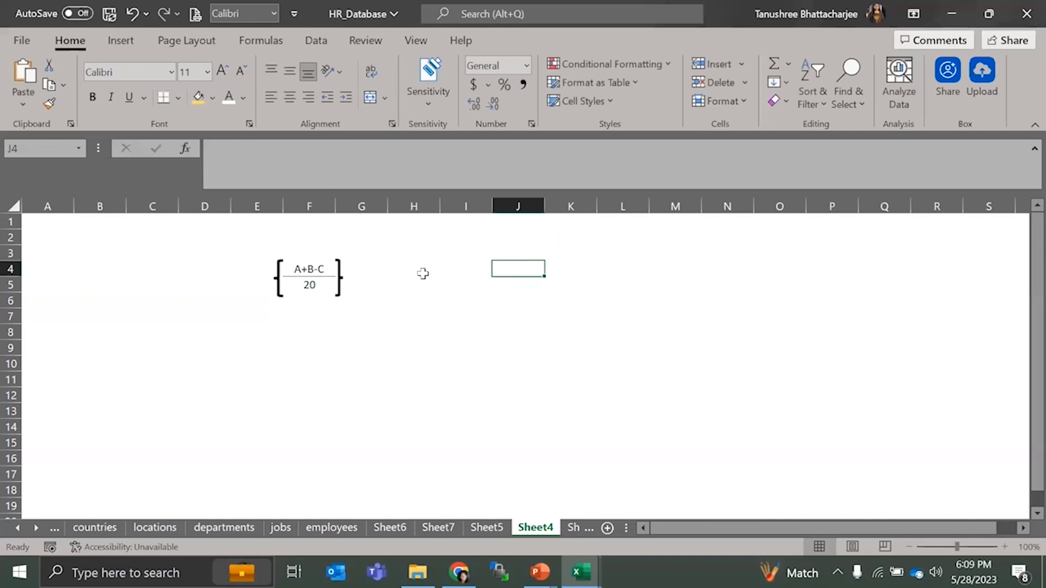
# - Draw a rounded rectangle about 0.81" high and 1.12" wide over the whole brace expression
pyautogui.click(117, 40)
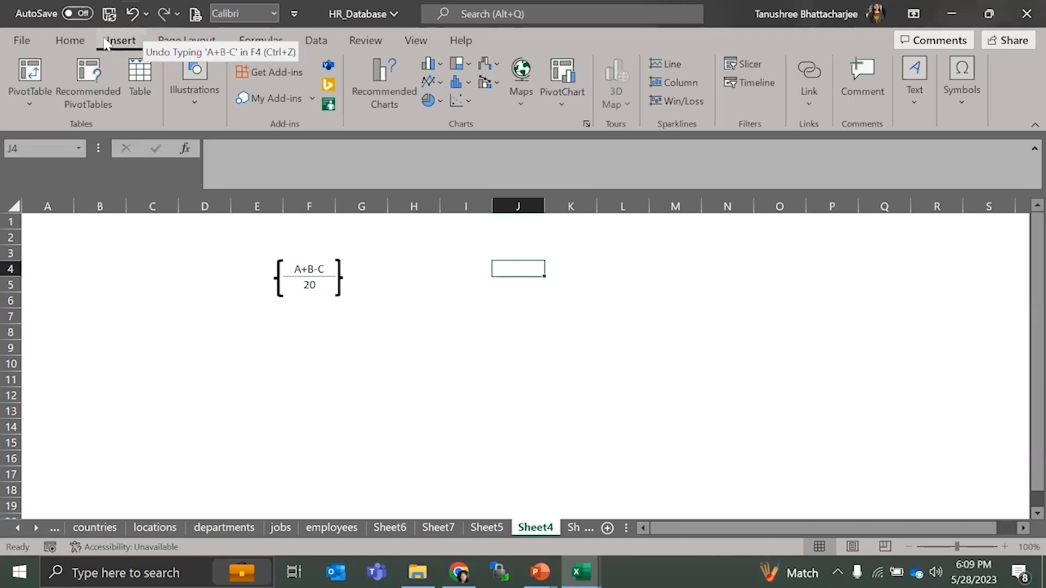
pyautogui.click(185, 95)
pyautogui.click(225, 161)
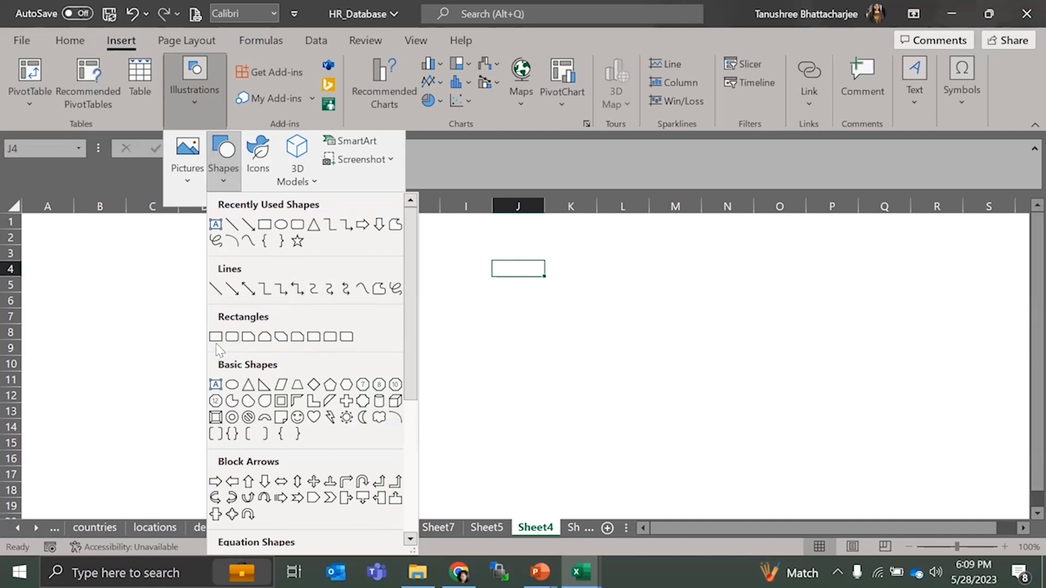
pyautogui.click(232, 337)
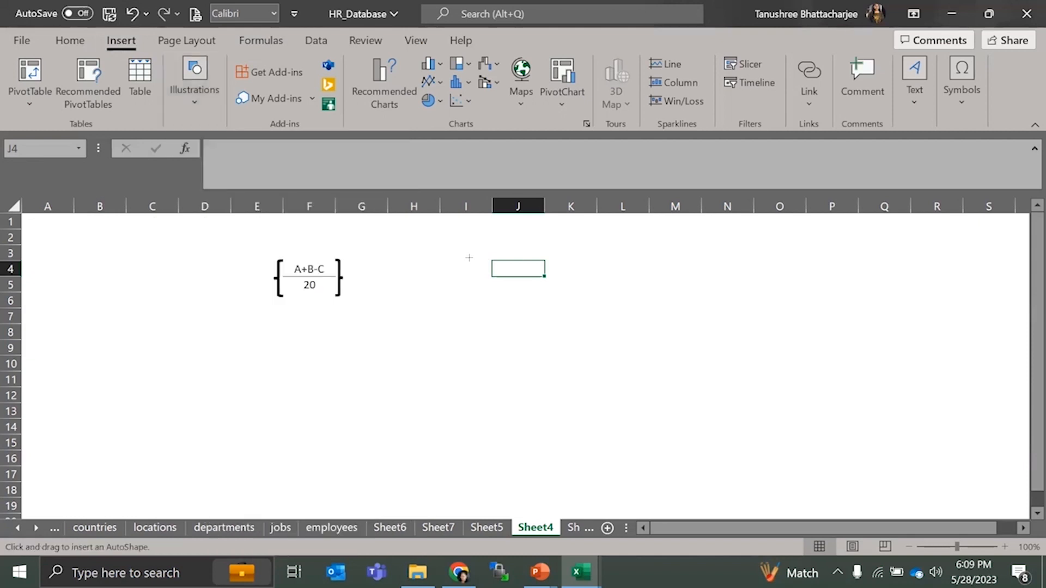
pyautogui.moveTo(264, 248); pyautogui.dragTo(352, 312)
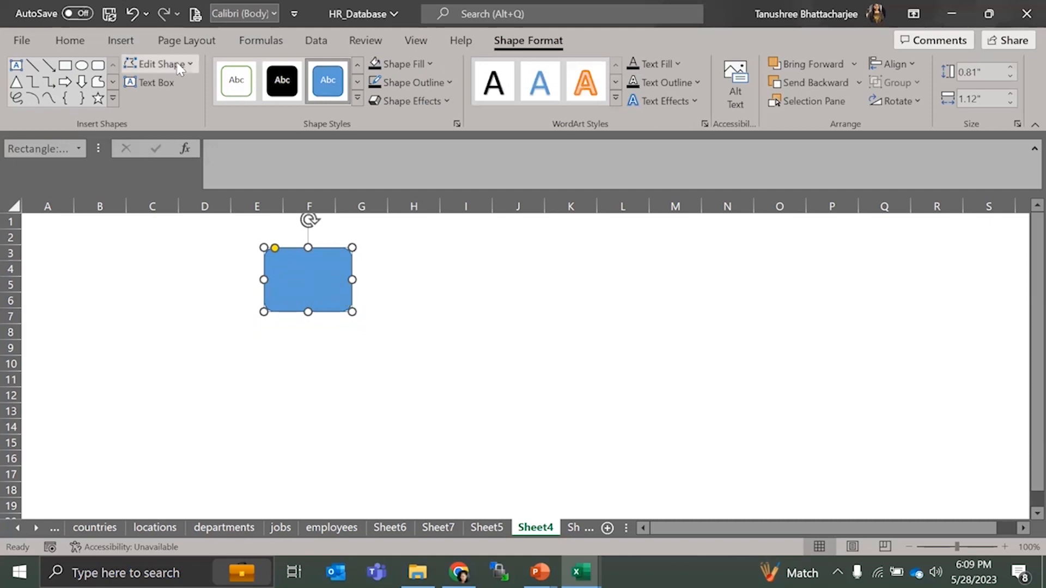
# - Edit the rounded rectangle's points, pulling its upper-left and lower-left corner points outward
pyautogui.click(161, 63)
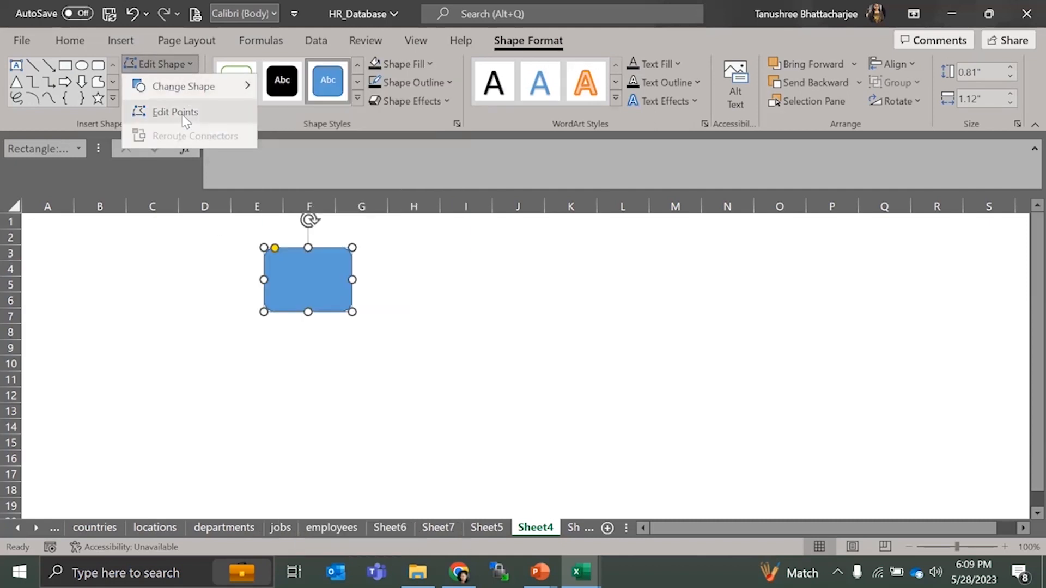
pyautogui.click(180, 112)
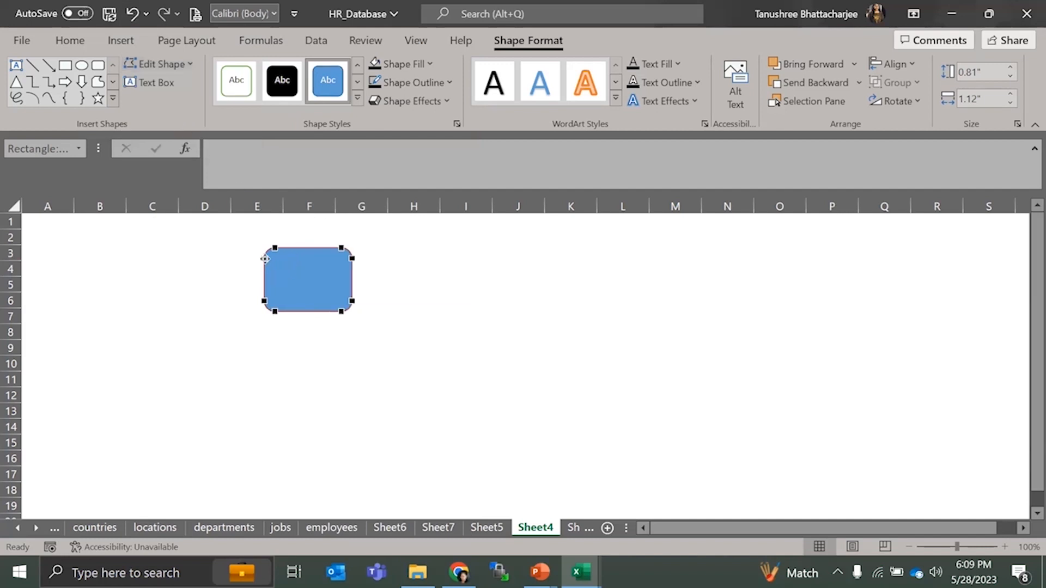
pyautogui.moveTo(265, 258); pyautogui.dragTo(223, 249)
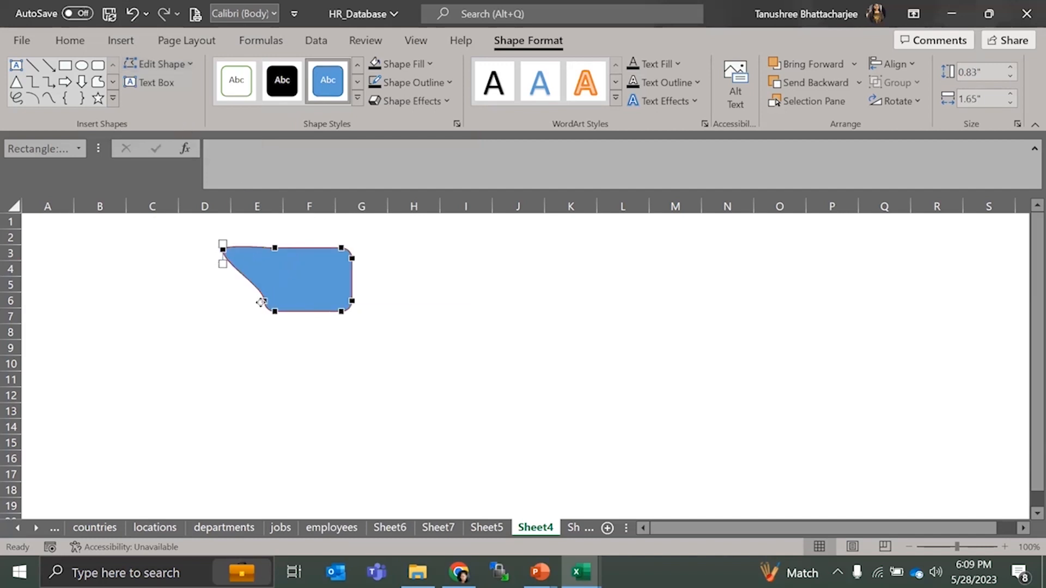
pyautogui.moveTo(274, 309); pyautogui.dragTo(229, 347)
pyautogui.click(404, 329)
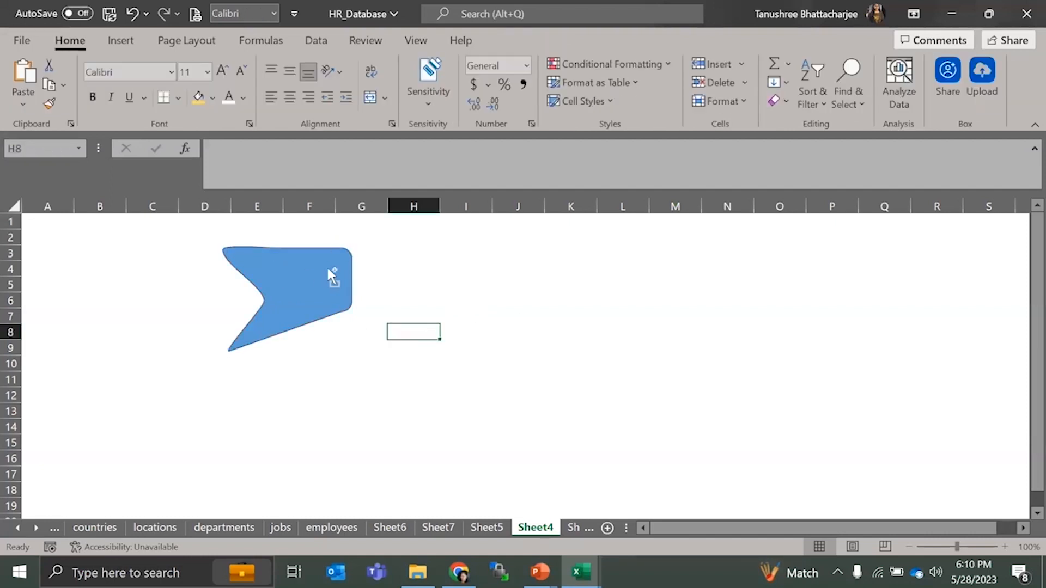
# - Undo the point edits on the rounded rectangle and deselect the shape
pyautogui.hotkey('ctrl', 'z')
pyautogui.hotkey('ctrl', 'z')
pyautogui.hotkey('ctrl', 'z')
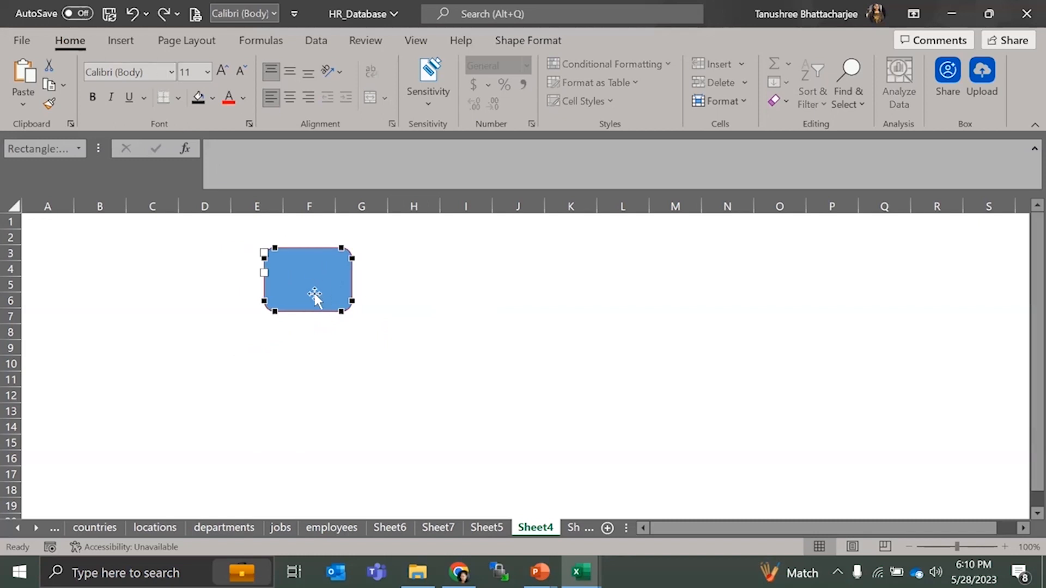
pyautogui.hotkey('ctrl', 'z')
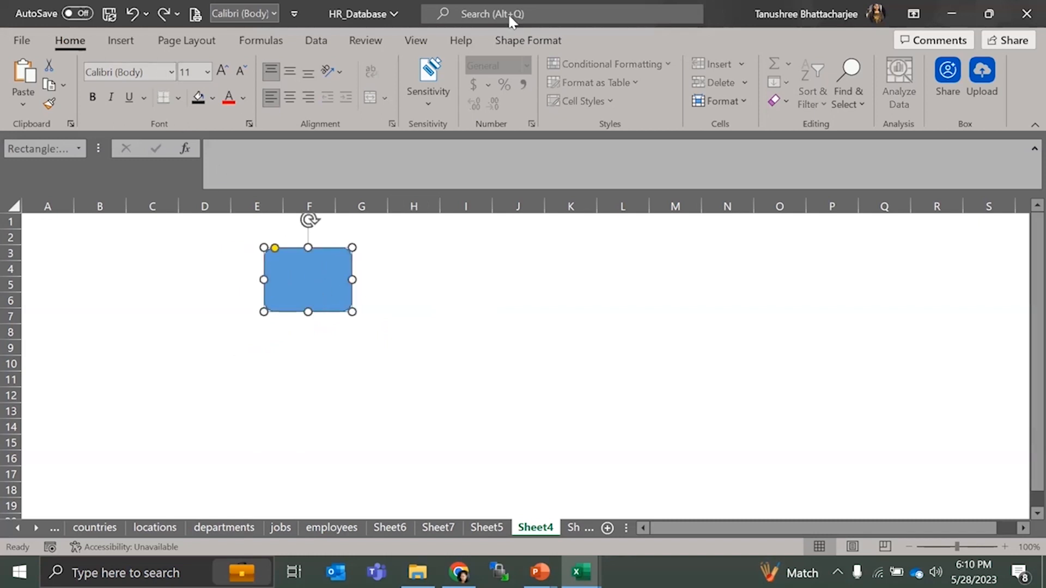
pyautogui.click(524, 41)
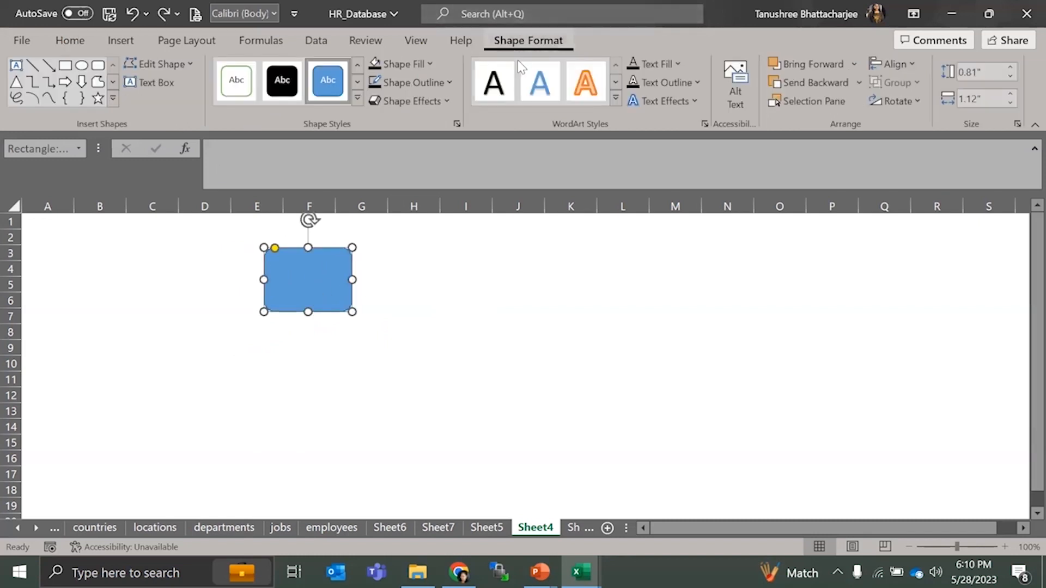
pyautogui.click(485, 285)
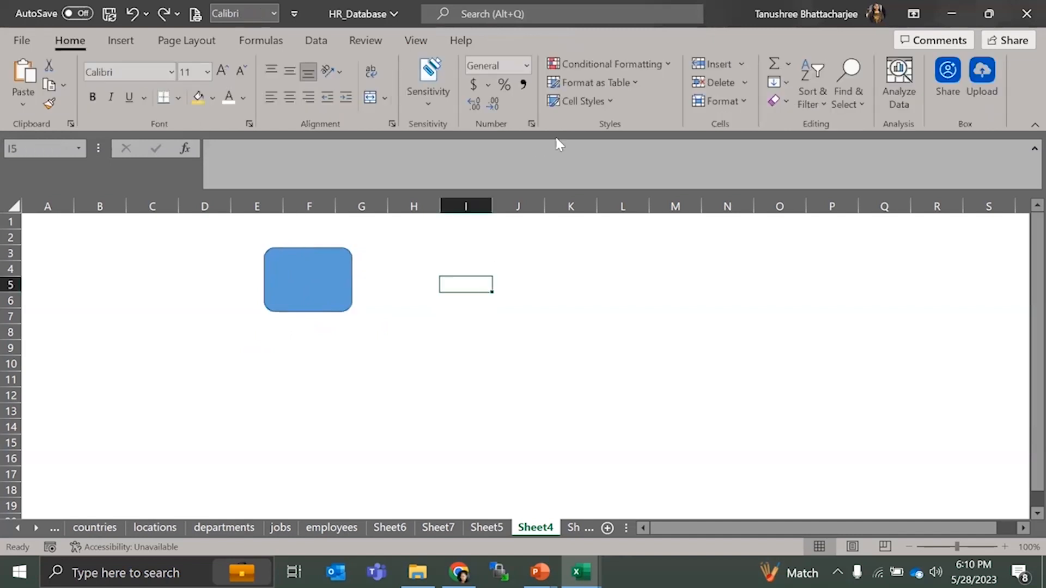
# - Try drawing a text box inside the rounded rectangle, and discard it without entering text
pyautogui.click(300, 265)
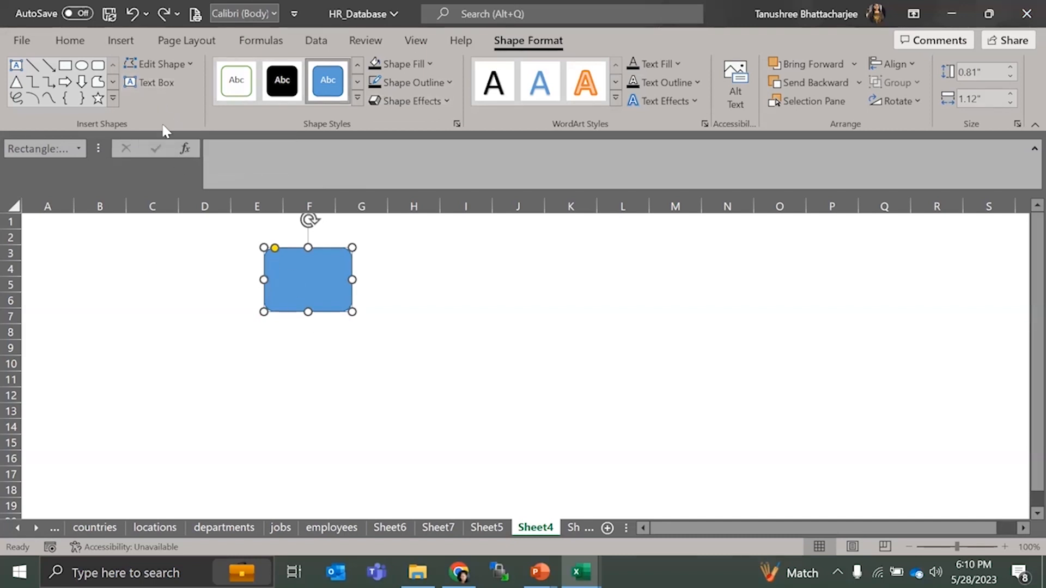
pyautogui.click(153, 83)
pyautogui.moveTo(272, 263); pyautogui.dragTo(340, 299)
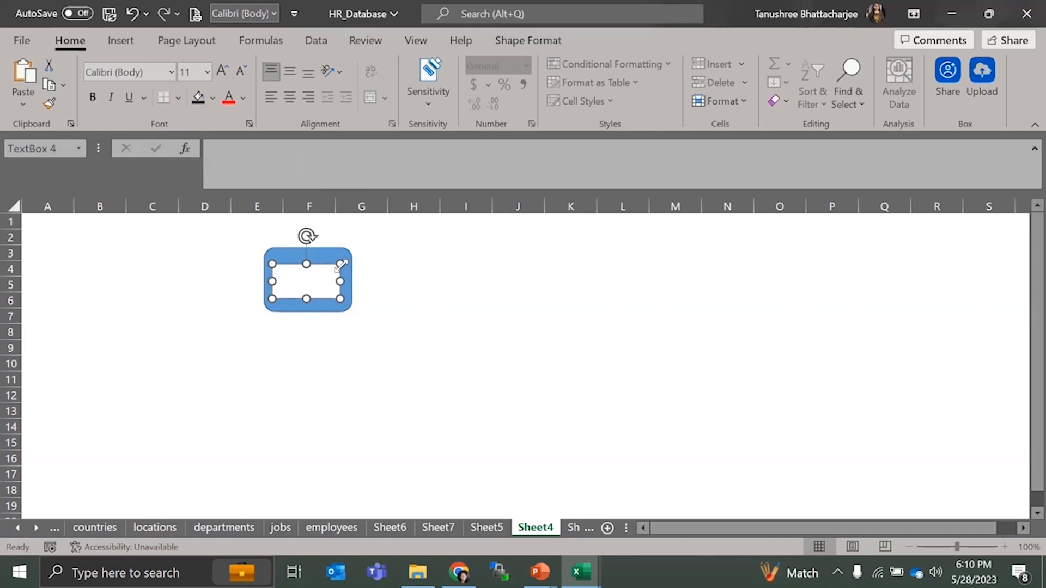
pyautogui.press('Escape')
pyautogui.press('Escape')
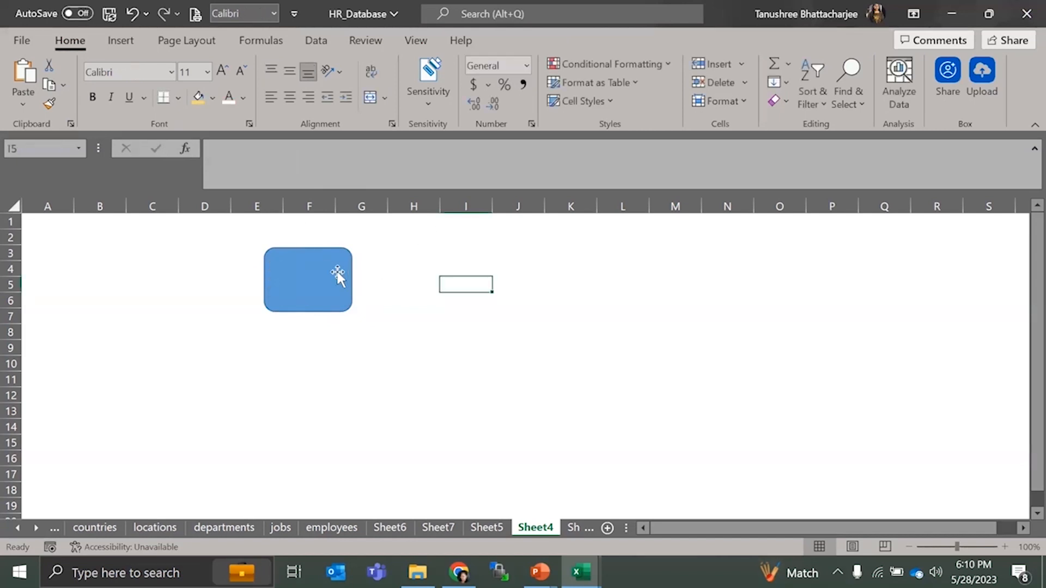
# - Set the rounded rectangle to No Fill so the brace expression shows through
pyautogui.click(338, 275)
pyautogui.click(522, 41)
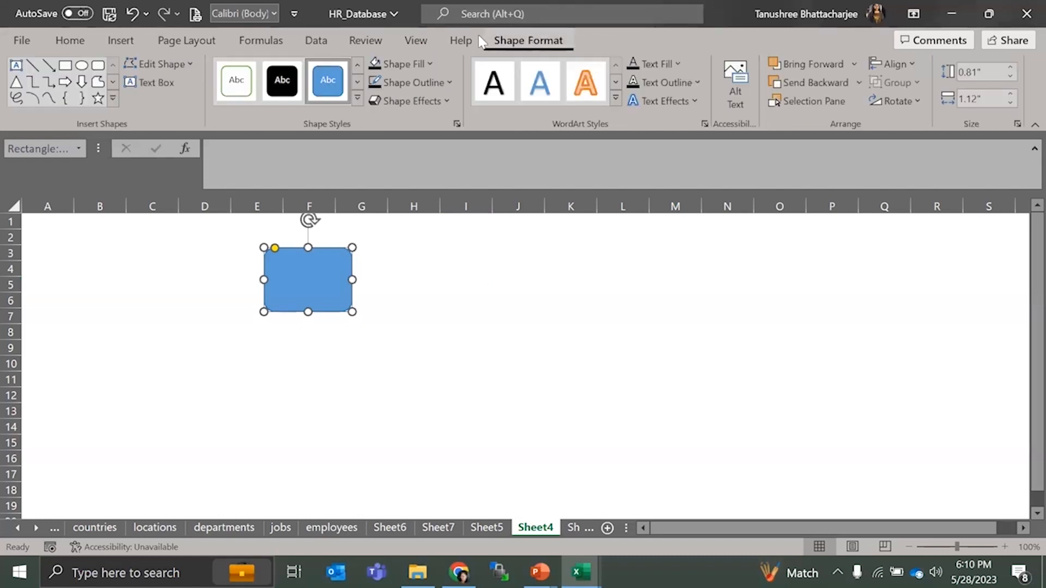
pyautogui.click(426, 72)
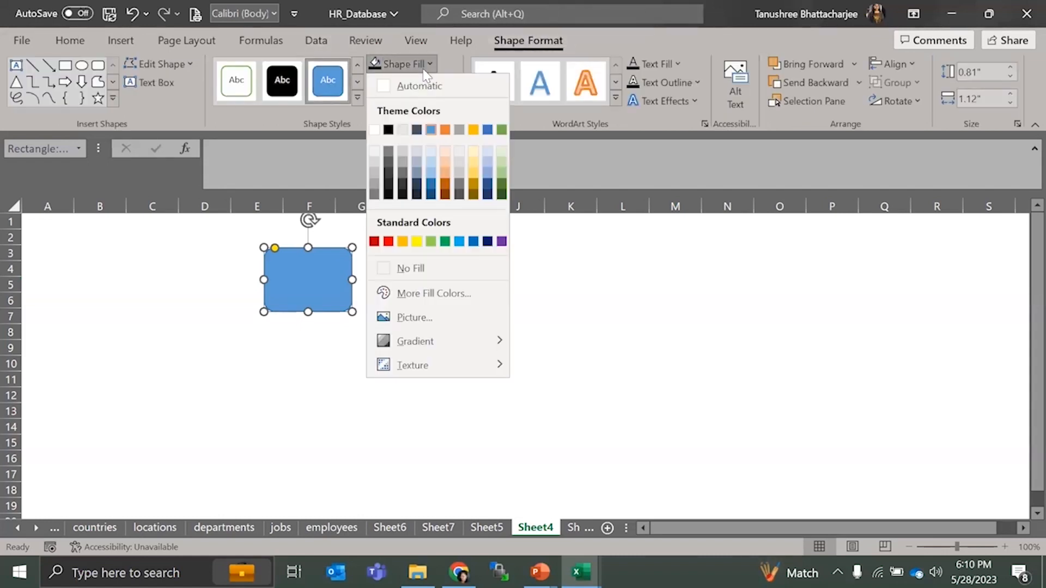
pyautogui.click(431, 273)
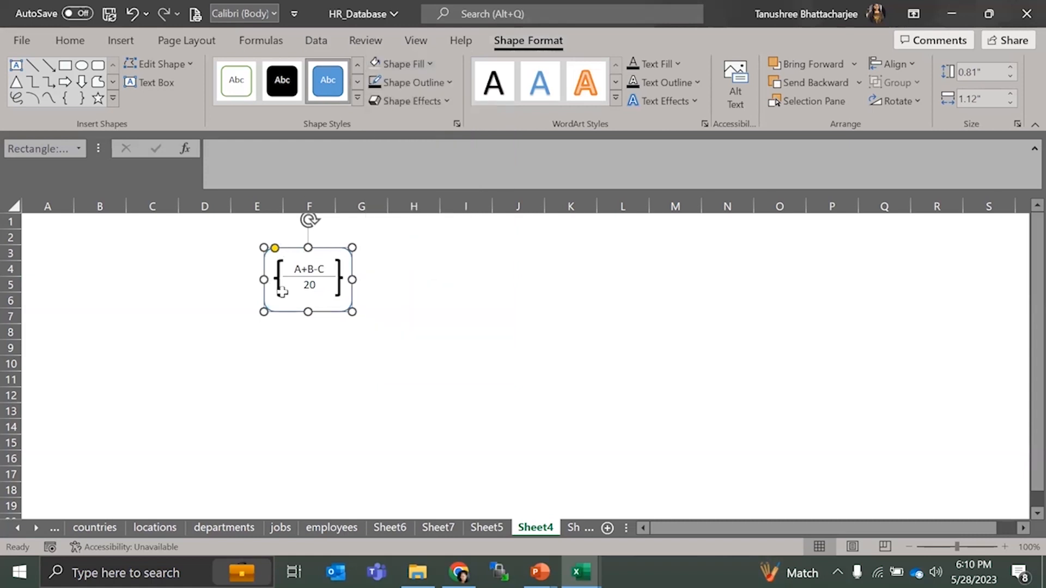
pyautogui.click(358, 99)
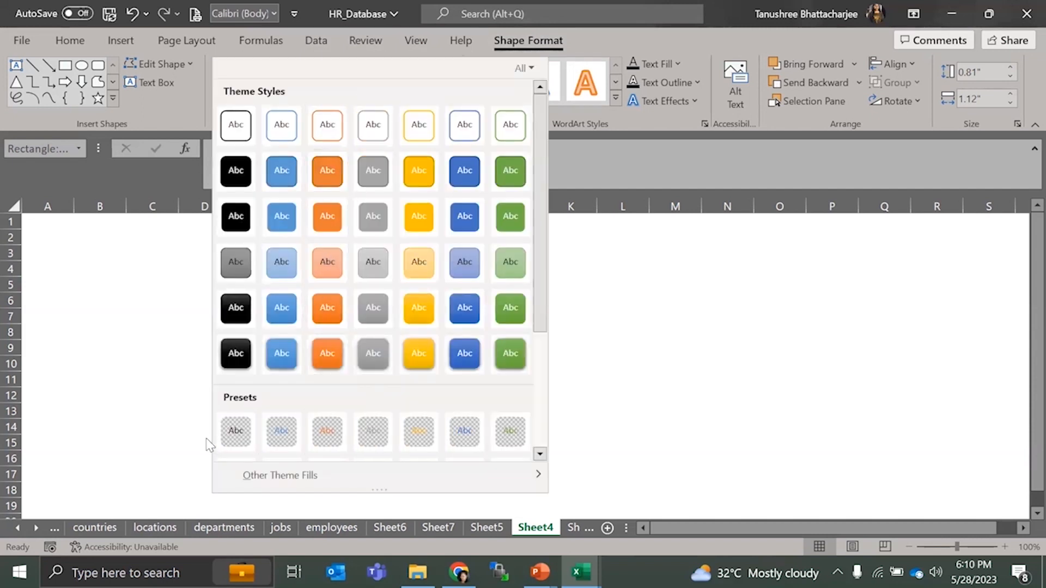
pyautogui.click(140, 425)
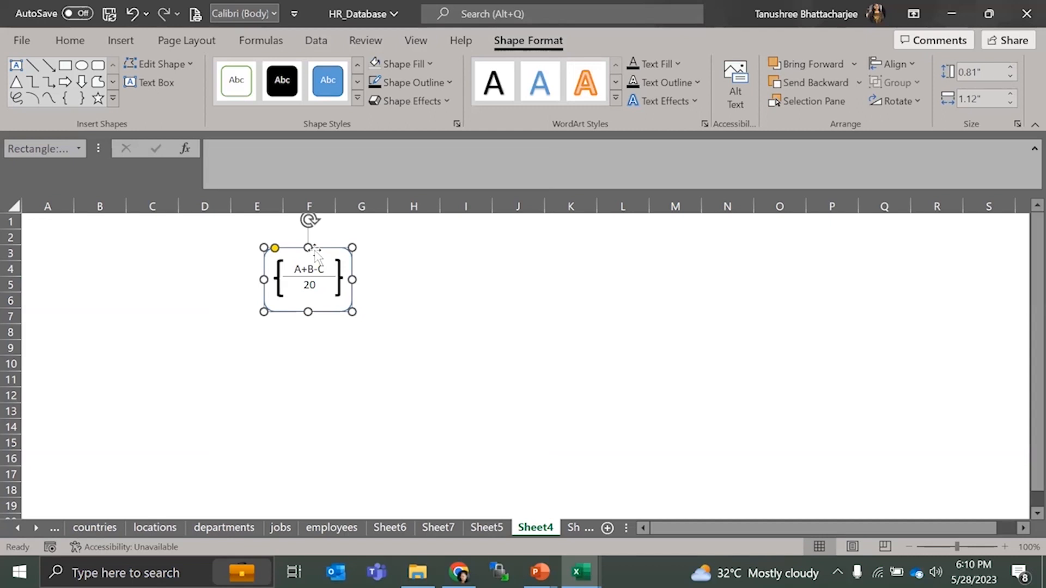
# - Try a red outline on the rounded rectangle and settle on the standard purple outline color
pyautogui.click(417, 82)
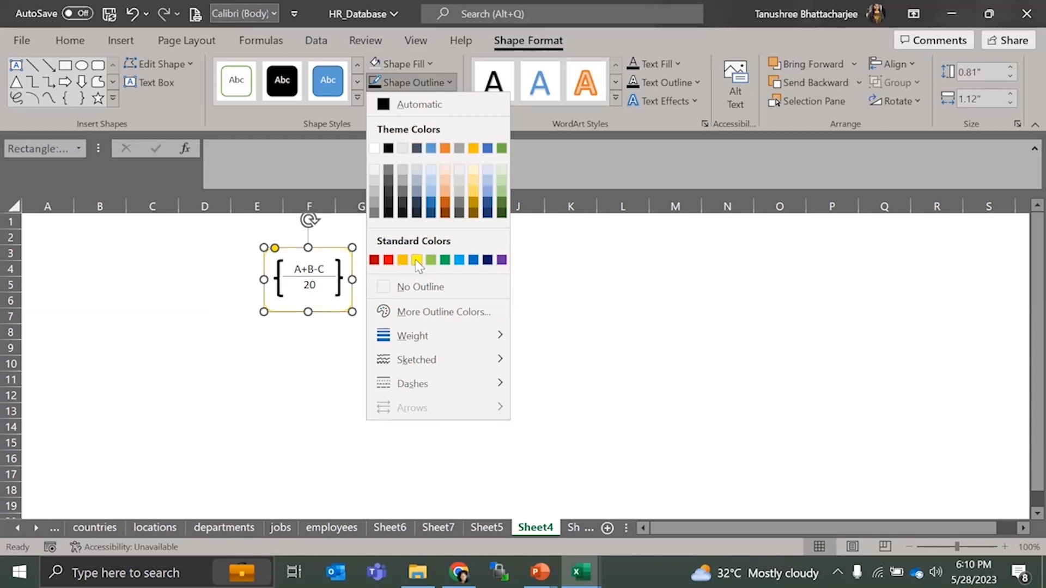
pyautogui.click(388, 260)
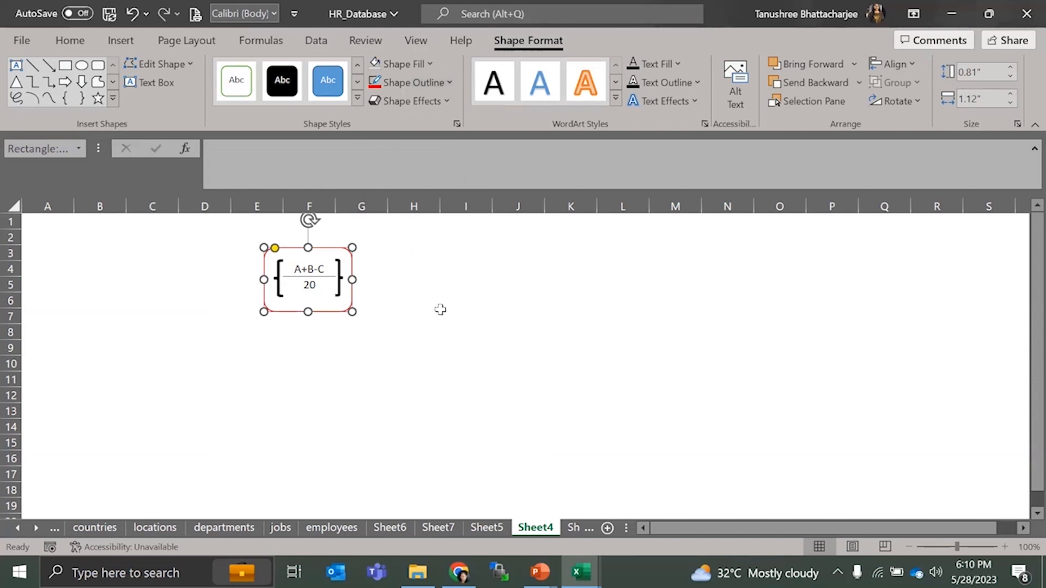
pyautogui.click(408, 82)
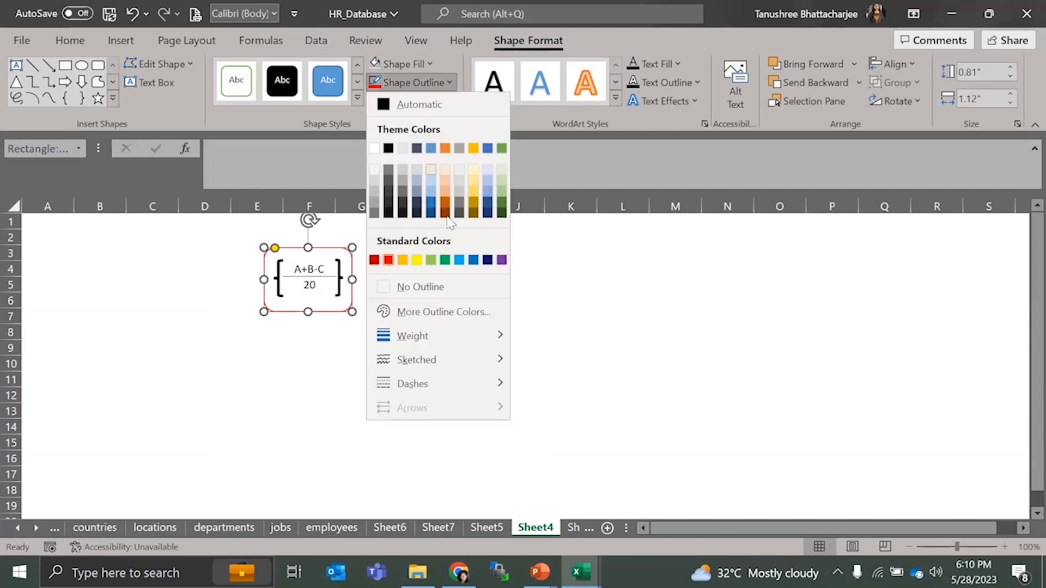
pyautogui.click(500, 260)
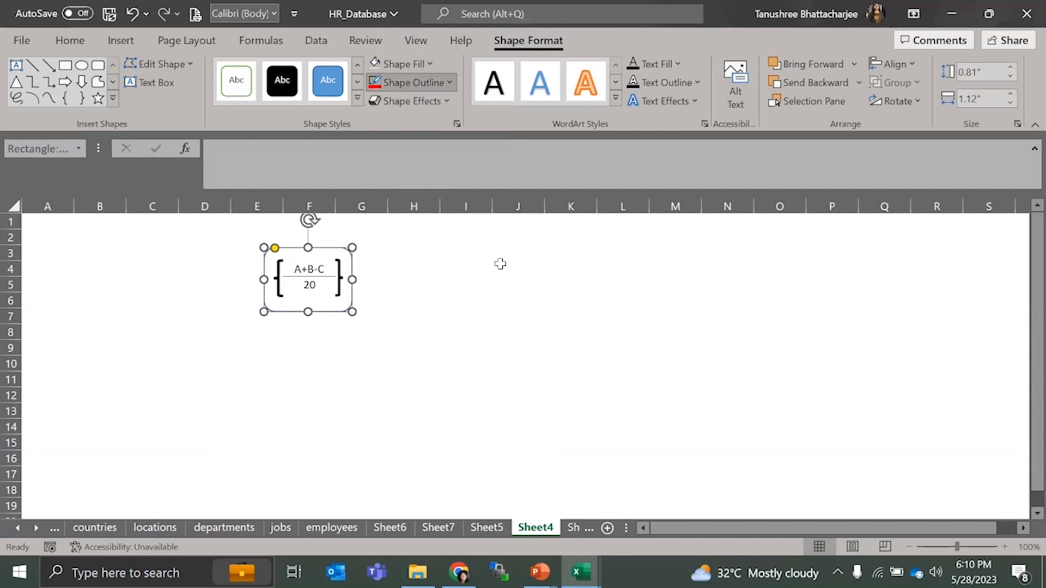
# - Set the rounded rectangle's outline weight to 2¼ pt and deselect the shape
pyautogui.click(424, 82)
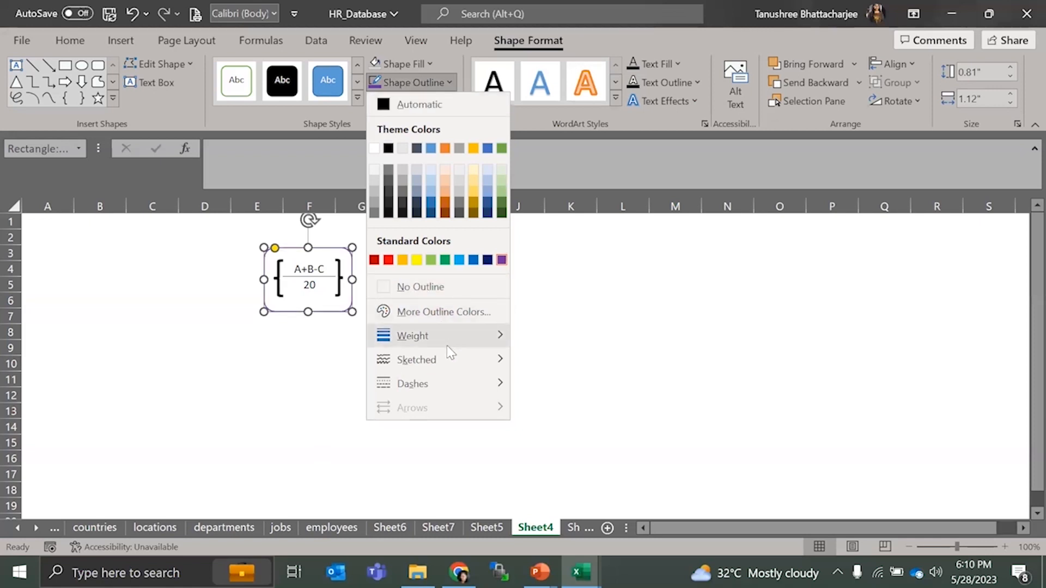
pyautogui.moveTo(453, 343)
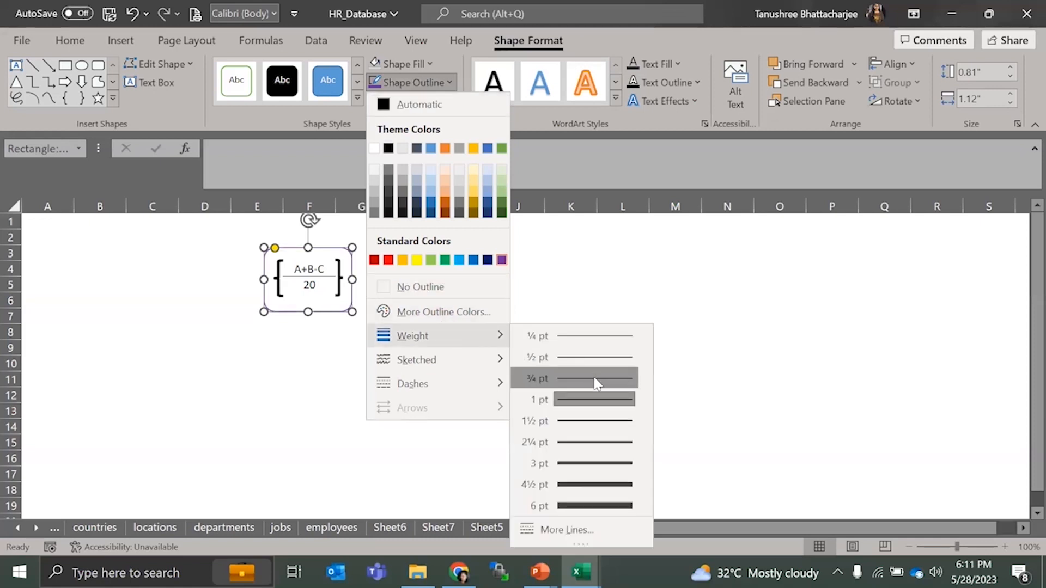
pyautogui.click(600, 443)
pyautogui.click(628, 409)
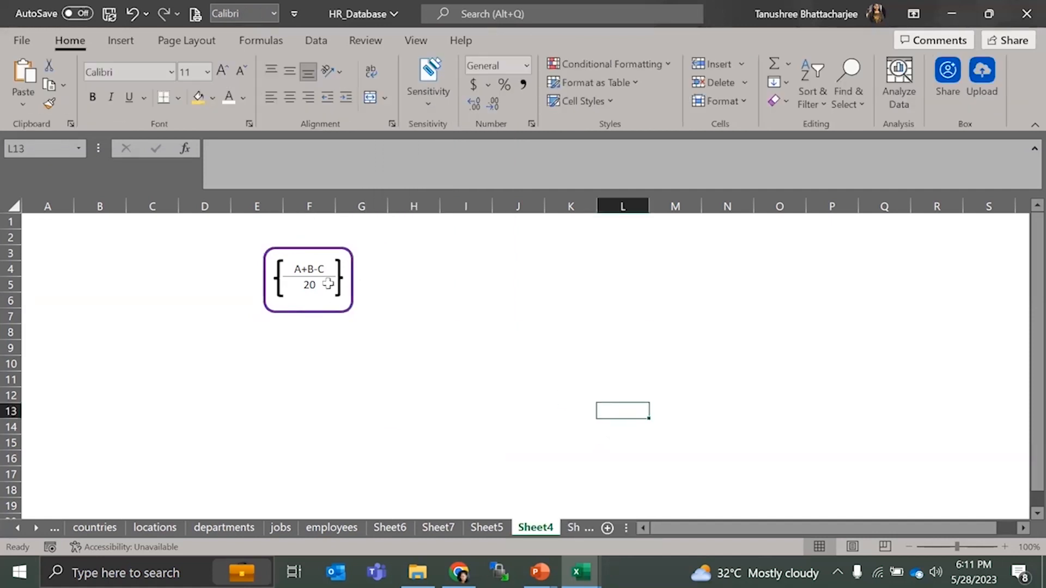
# - Apply the 5 point green glow effect to the purple-outlined rounded rectangle and deselect the shape
pyautogui.click(314, 254)
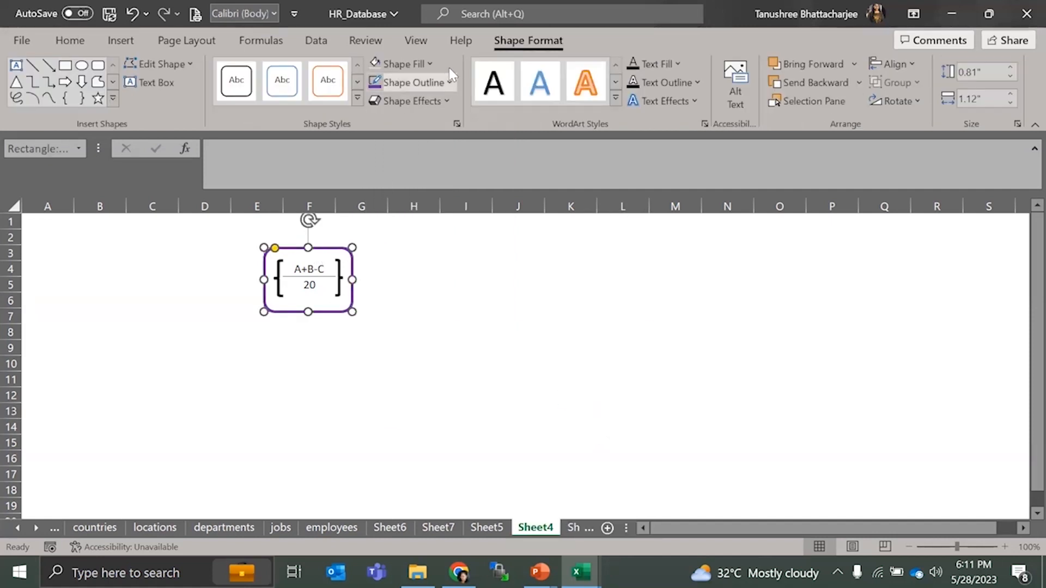
pyautogui.click(430, 101)
pyautogui.moveTo(459, 143)
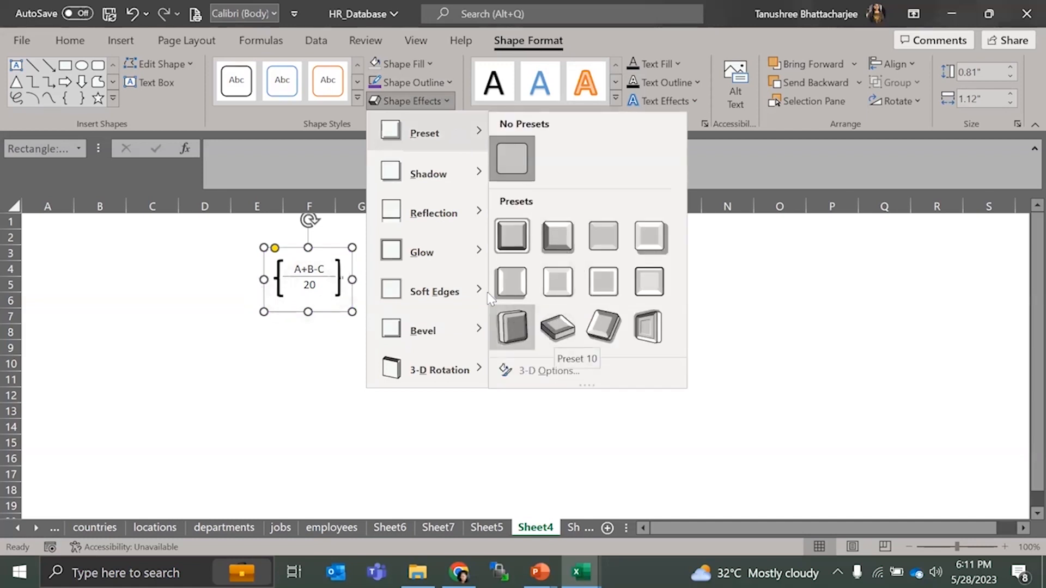
pyautogui.moveTo(452, 248)
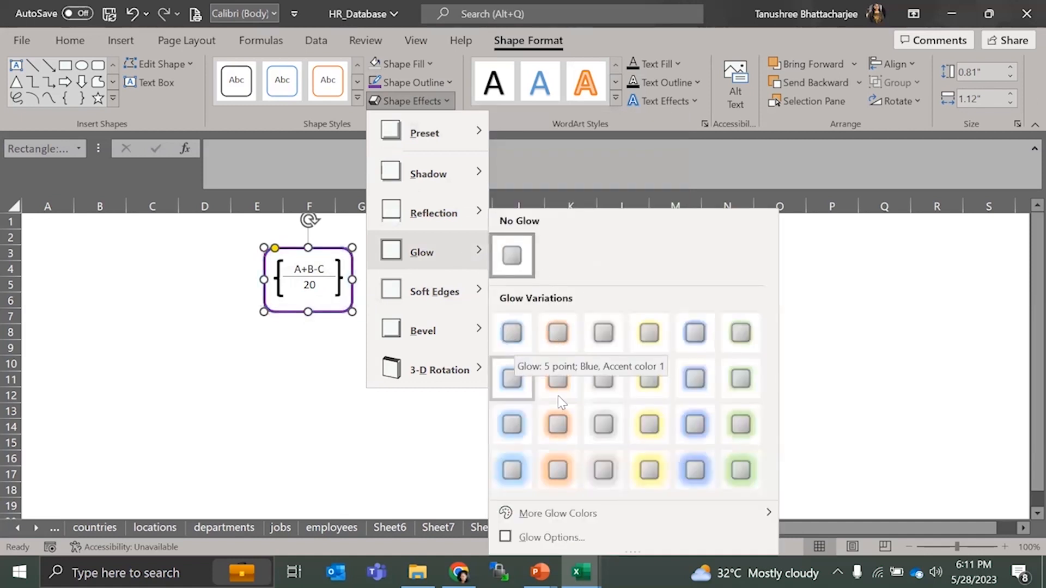
pyautogui.click(725, 335)
pyautogui.click(727, 332)
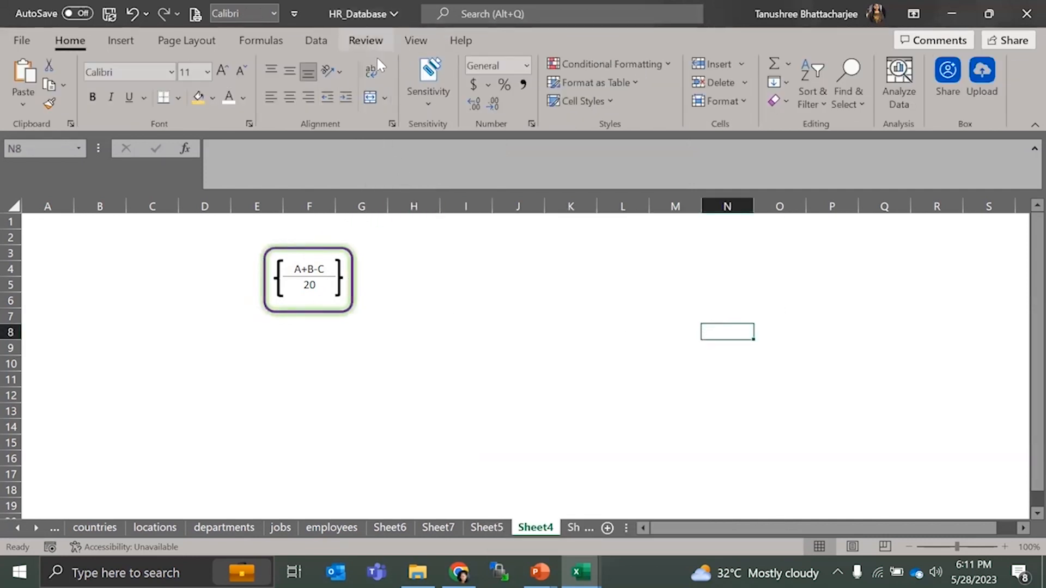
pyautogui.click(304, 287)
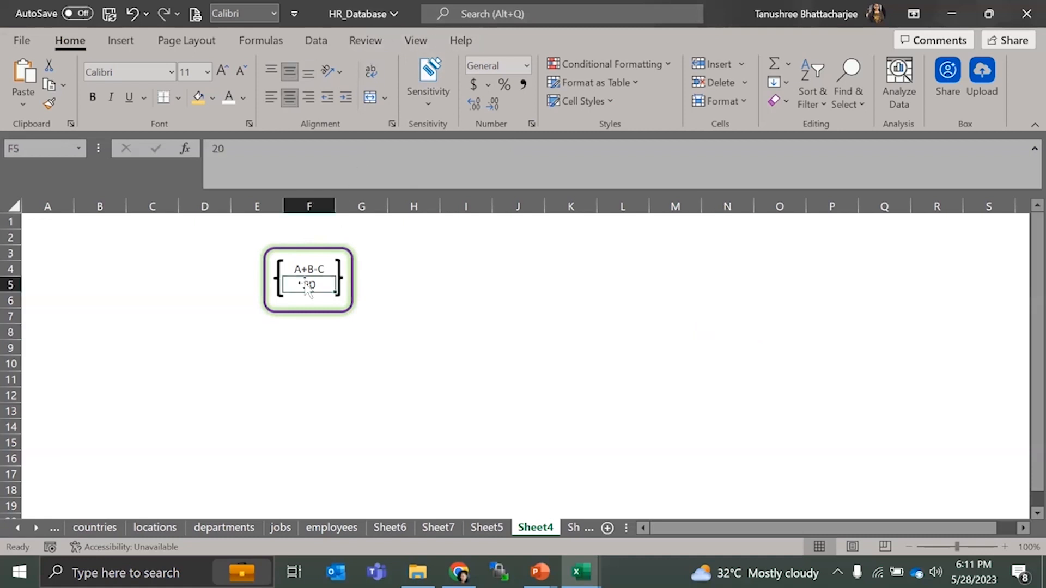
pyautogui.click(332, 256)
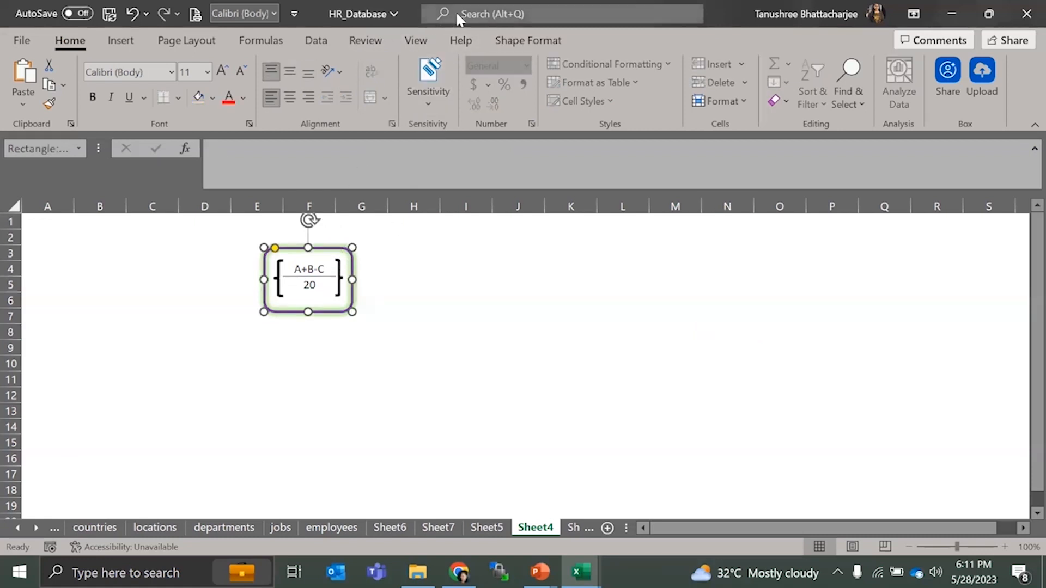
pyautogui.click(528, 41)
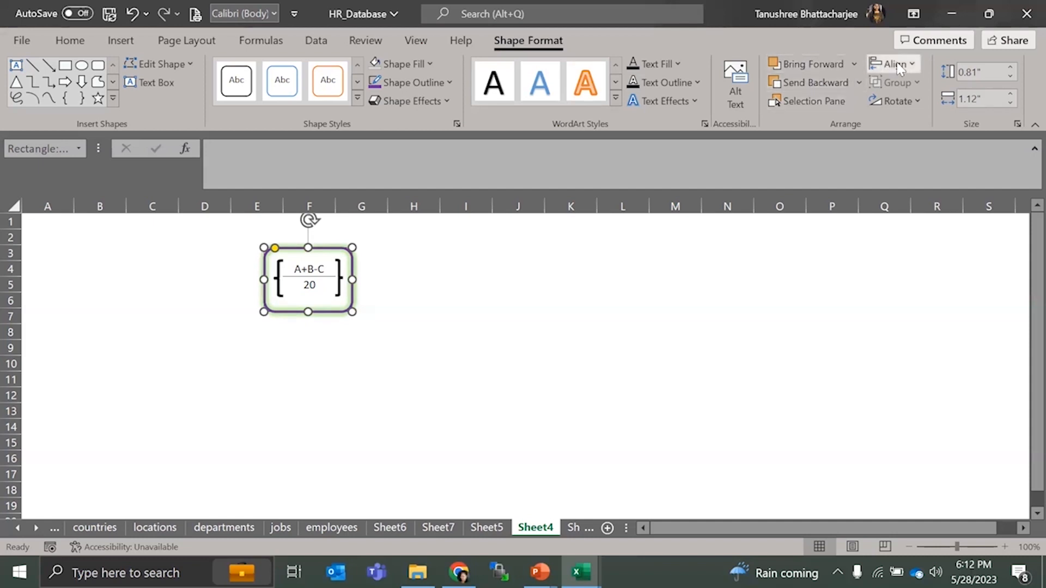
pyautogui.click(878, 65)
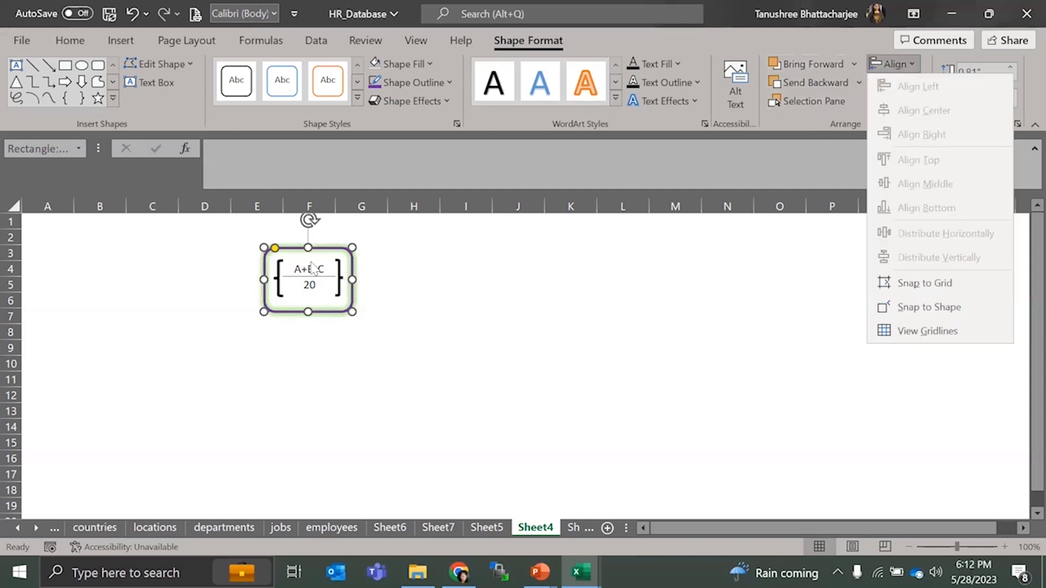
pyautogui.click(308, 243)
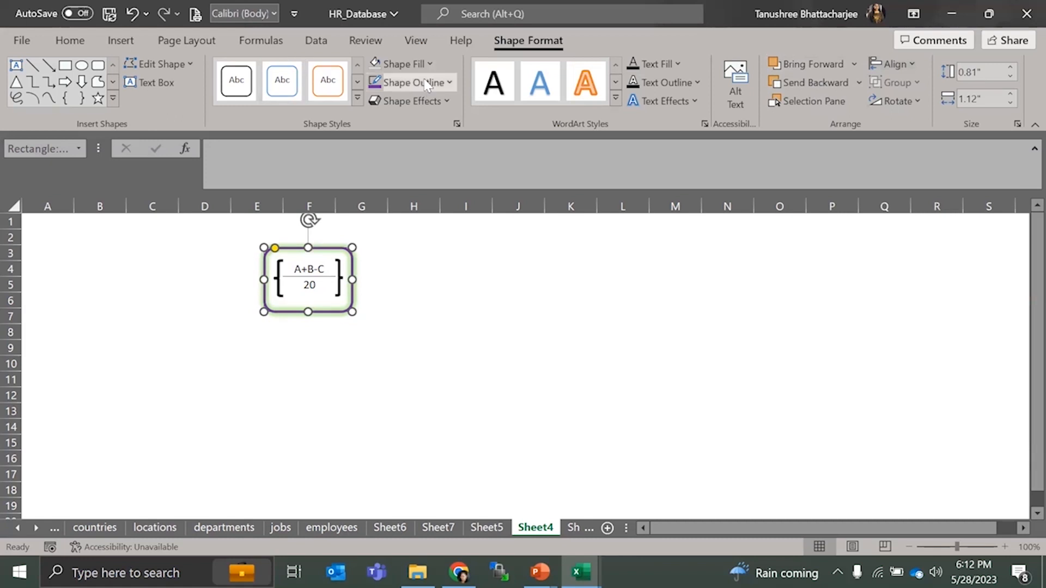
# - Try a light orange fill on the rounded rectangle and send it to the back behind the braces
pyautogui.click(406, 64)
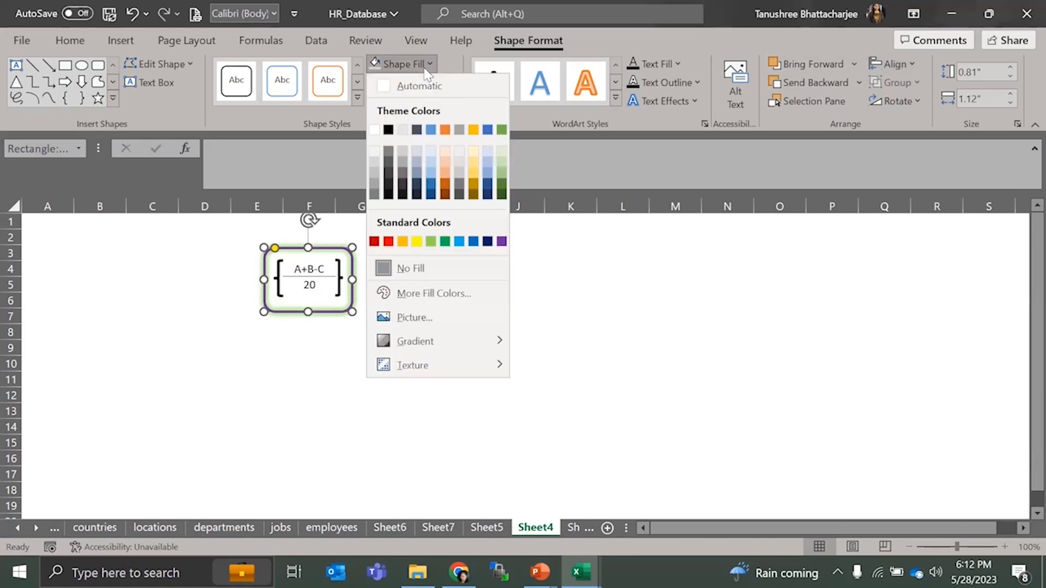
pyautogui.click(443, 161)
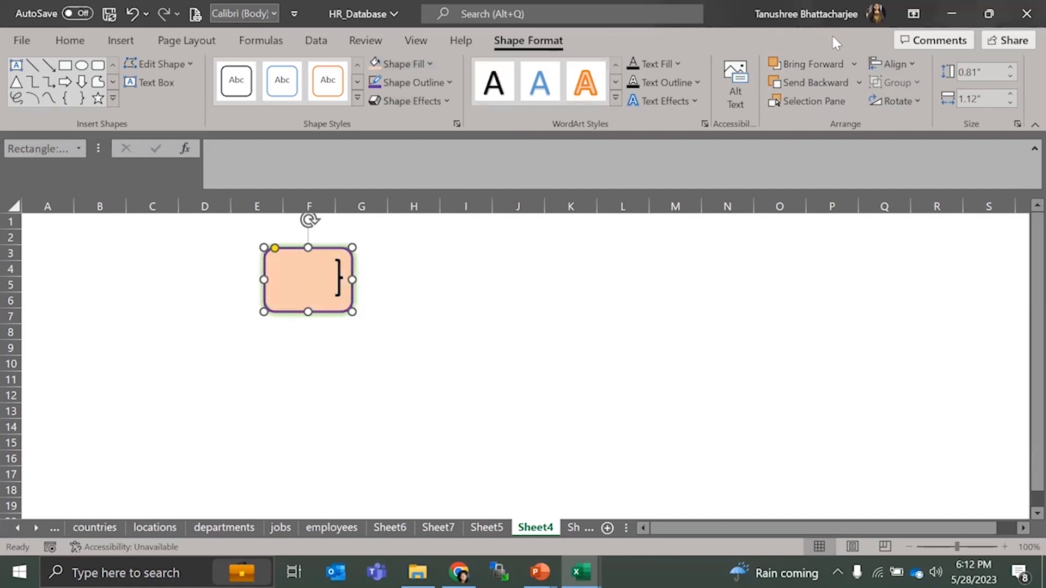
pyautogui.click(855, 64)
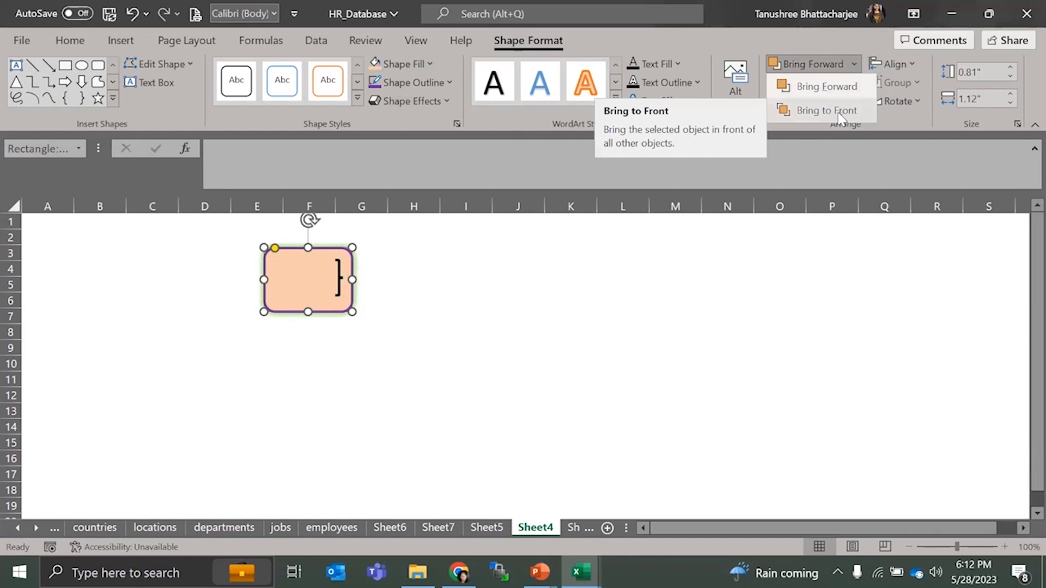
pyautogui.click(838, 109)
pyautogui.click(857, 84)
pyautogui.click(850, 130)
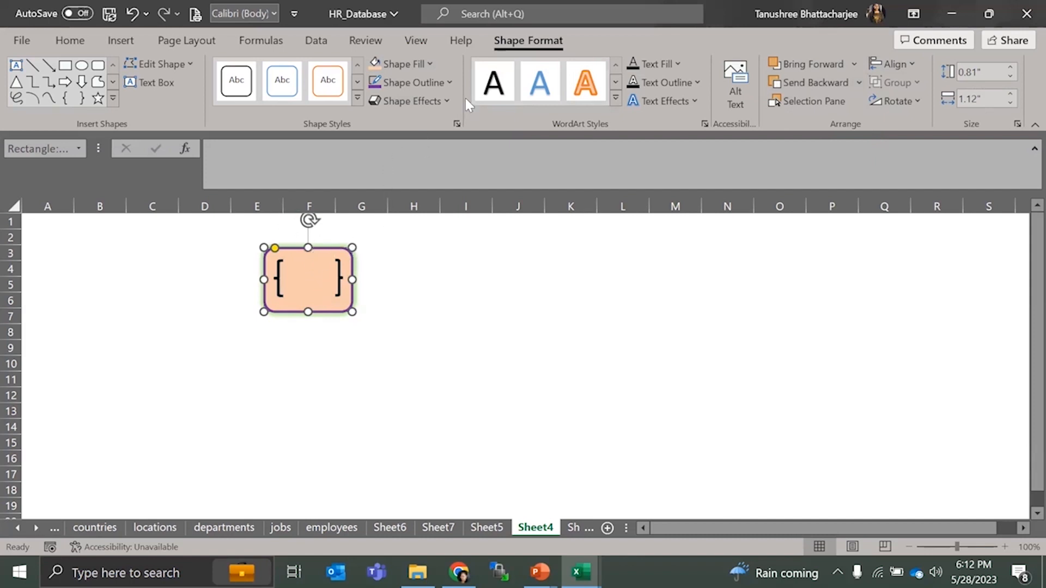
# - Undo the rounded rectangle's stacking-order changes and orange fill, and deselect the shape
pyautogui.hotkey('ctrl', 'z')
pyautogui.hotkey('ctrl', 'z')
pyautogui.hotkey('ctrl', 'z')
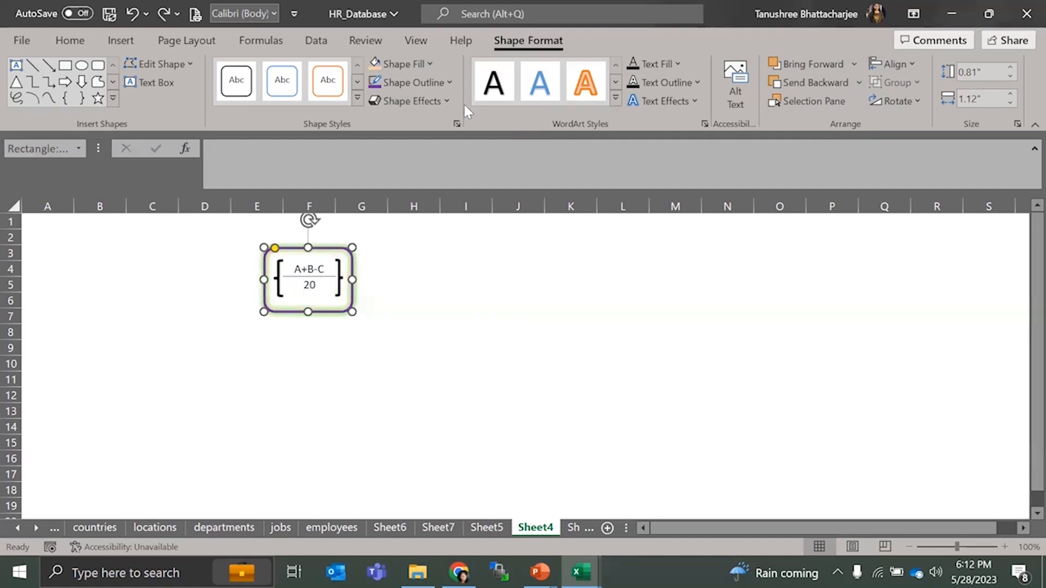
pyautogui.click(465, 280)
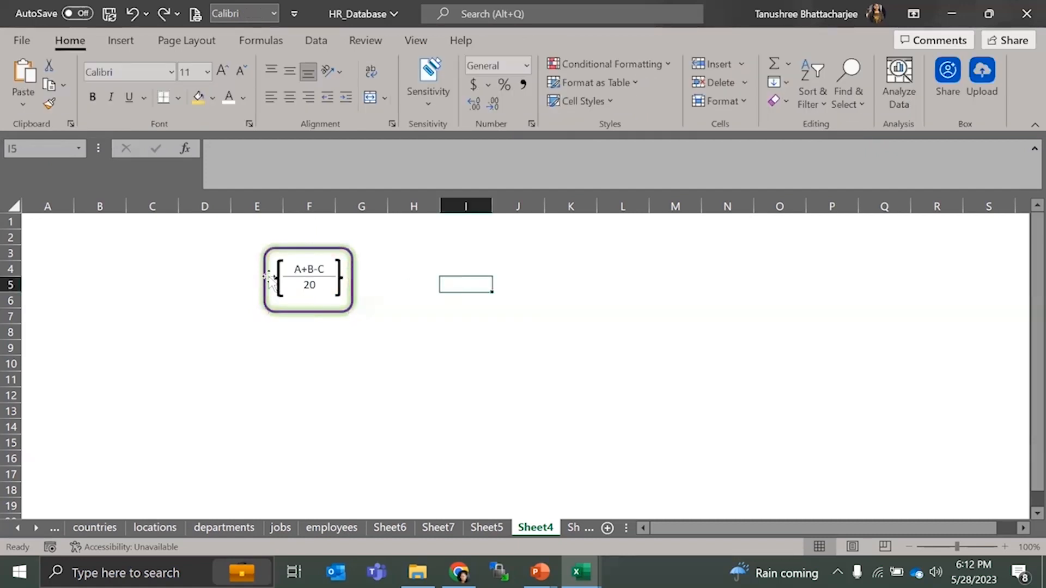
# - Draw a vertical straight arrow about 0.99" long, pointing down from the bottom centre of the rounded rectangle
pyautogui.click(296, 252)
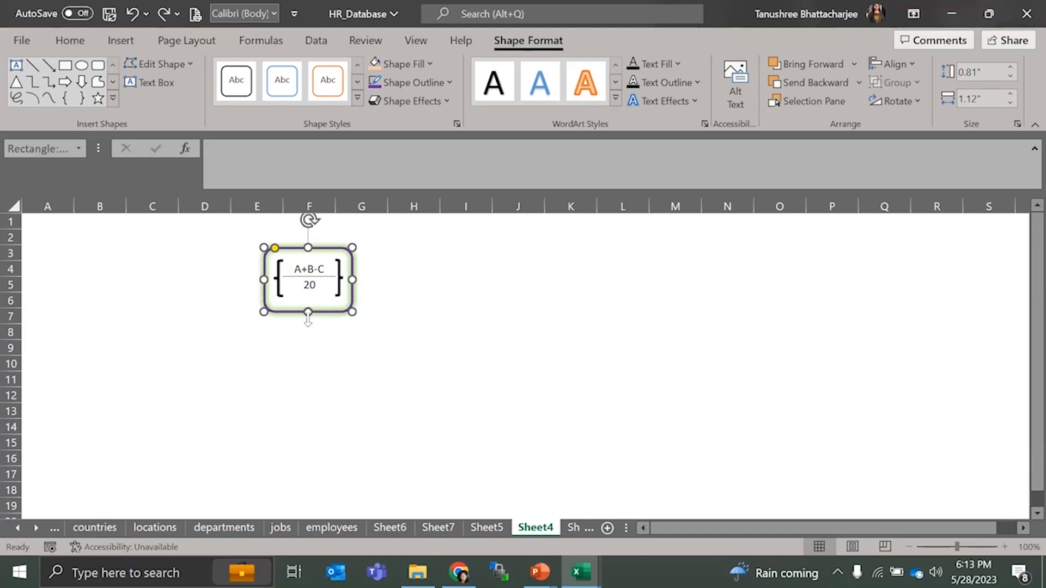
pyautogui.click(49, 66)
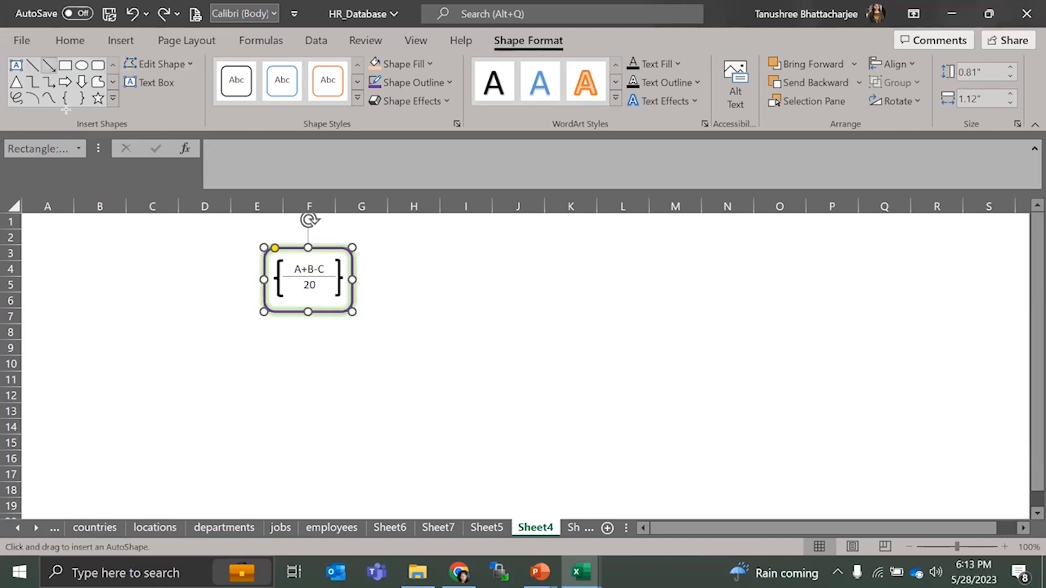
pyautogui.moveTo(308, 312); pyautogui.dragTo(307, 388)
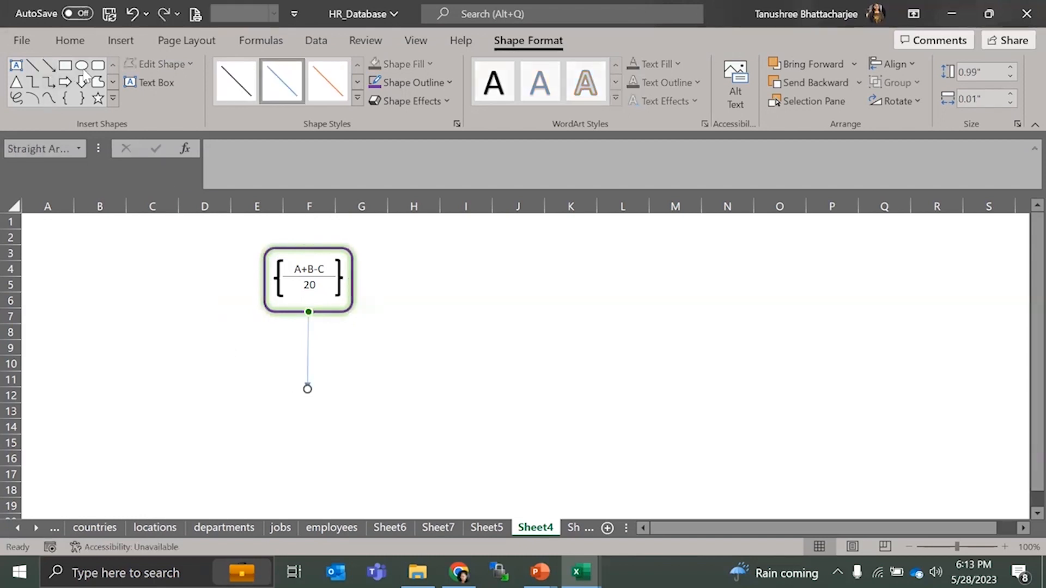
# - Try a plain blue rectangle about 1.35" wide and 0.69" high below the arrow, and delete it
pyautogui.click(65, 66)
pyautogui.moveTo(261, 407); pyautogui.dragTo(376, 454)
pyautogui.moveTo(319, 430); pyautogui.dragTo(314, 411)
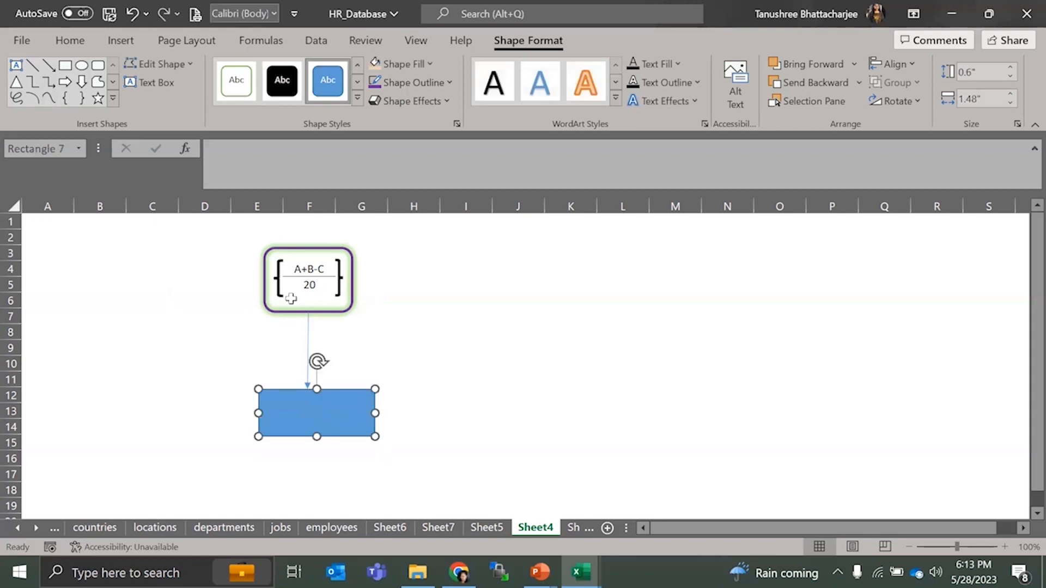
pyautogui.moveTo(375, 437); pyautogui.dragTo(366, 444)
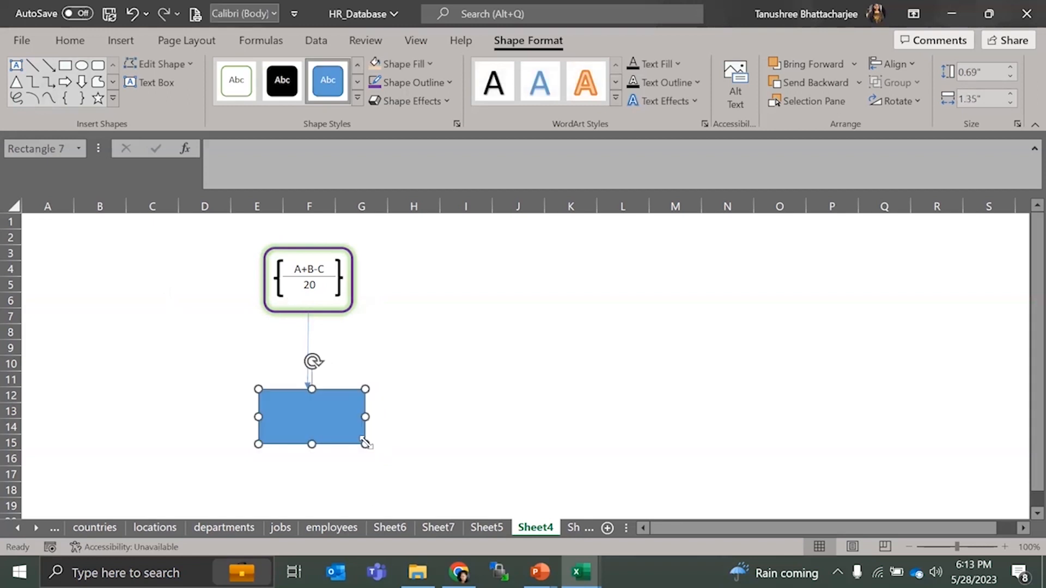
pyautogui.press('Delete')
# - Duplicate the glowing rounded rectangle and place the copy directly below the arrow's tip
pyautogui.click(307, 244)
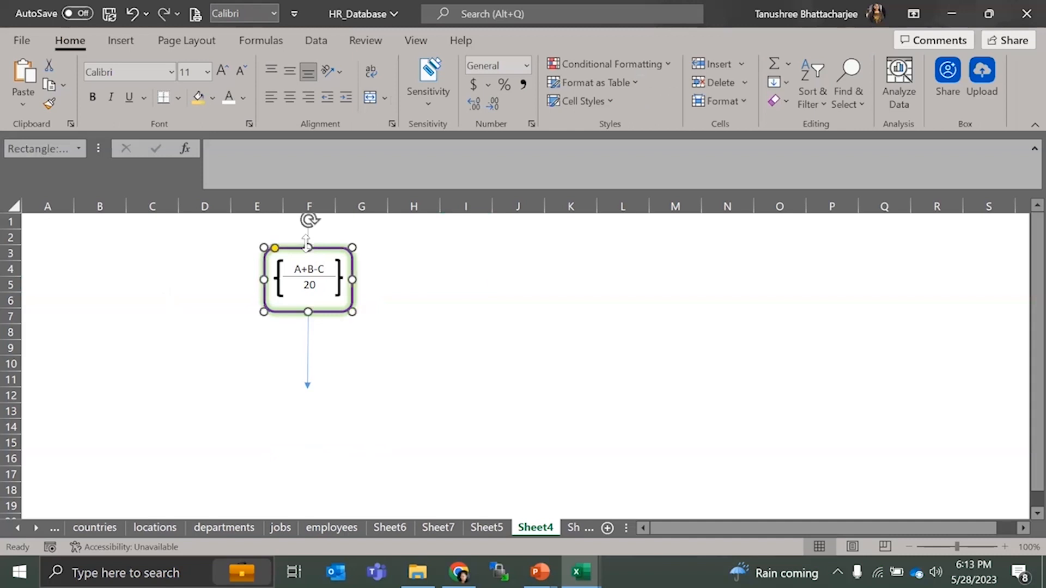
pyautogui.hotkey('ctrl', 'v')
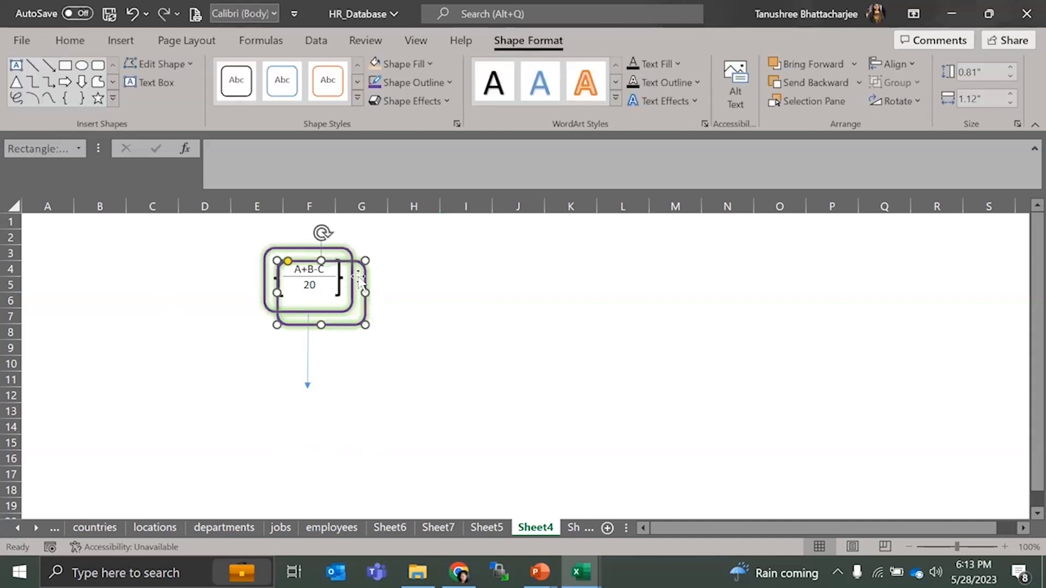
pyautogui.moveTo(363, 279); pyautogui.dragTo(347, 401)
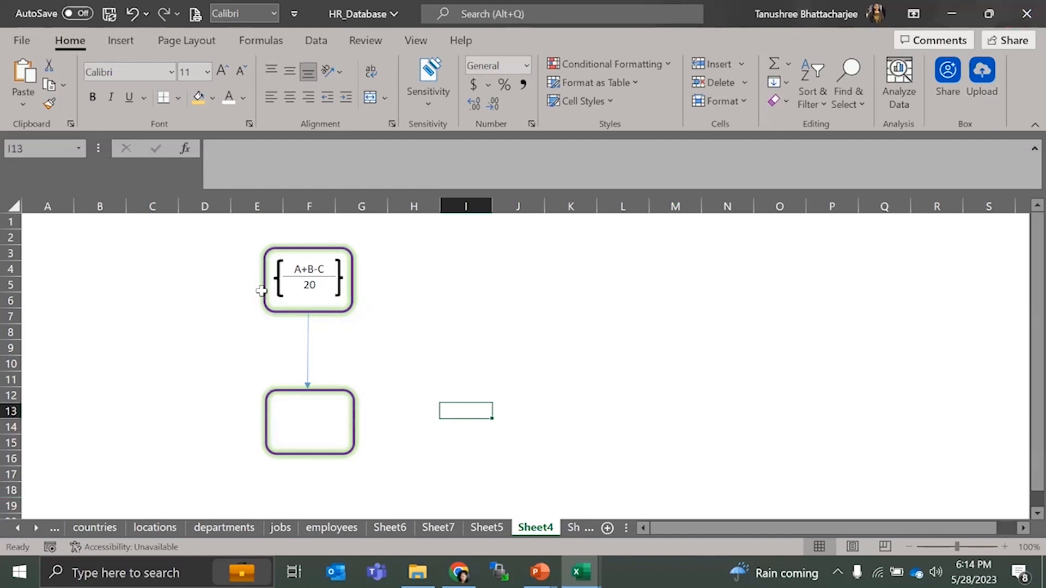
# - Switch to the PowerPoint slide show to check the General Functions topic list, and return to the Excel sheet
pyautogui.moveTo(540, 572)
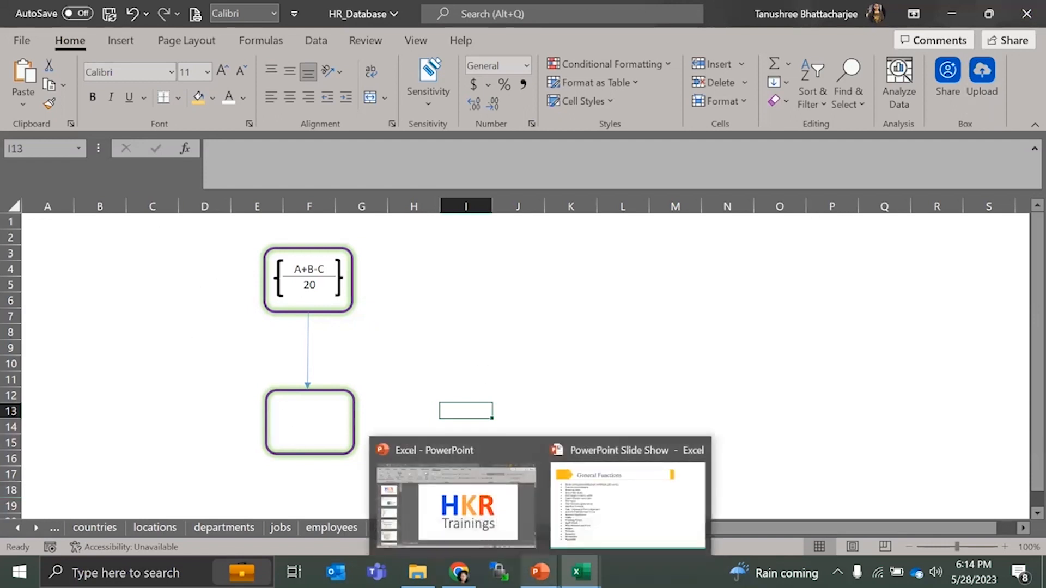
pyautogui.click(627, 504)
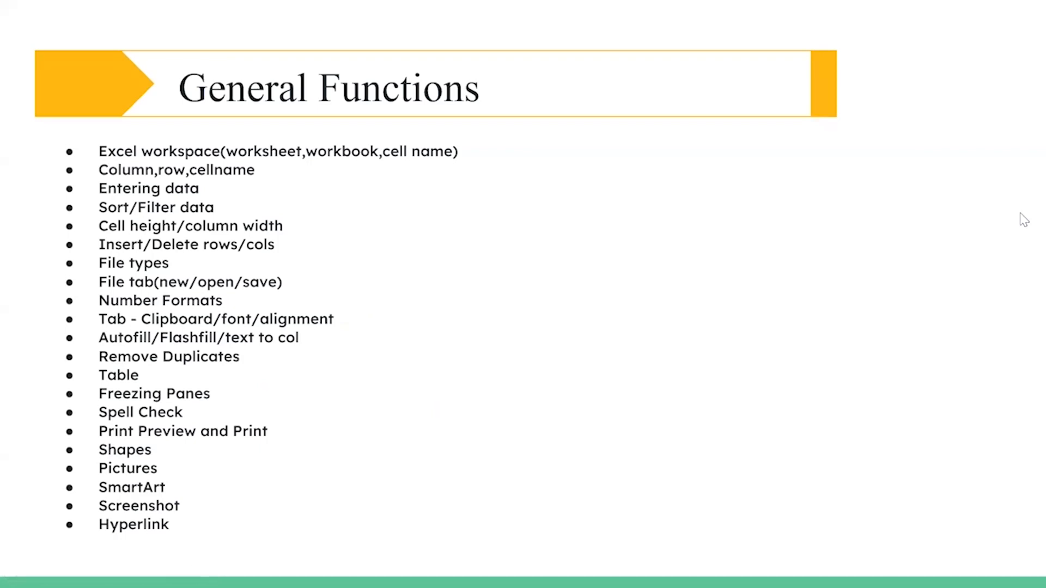
pyautogui.hotkey('alt', 'Tab')
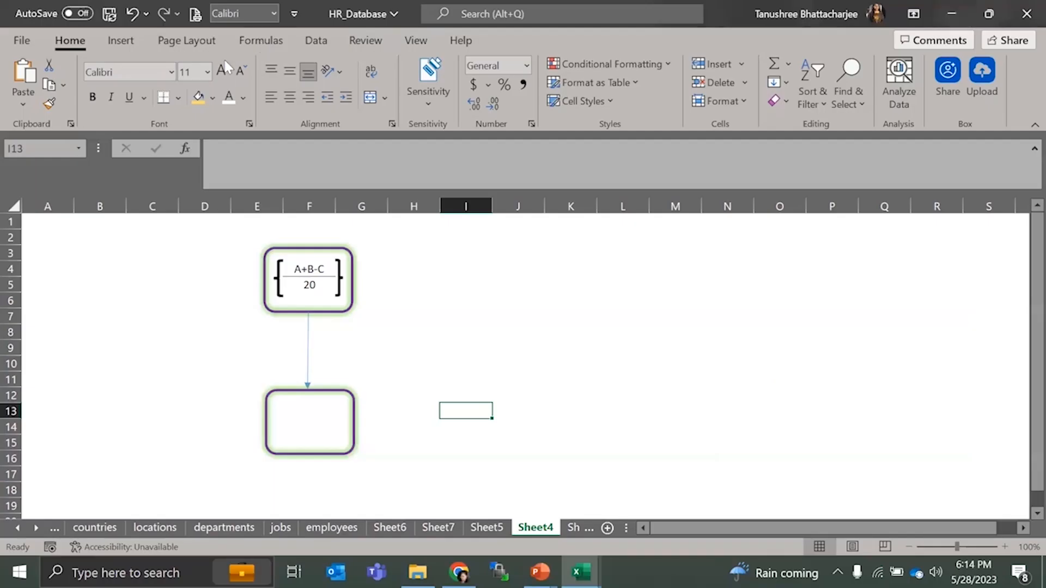
# - Search the commands for "smart" and open the SmartArt graphic chooser
pyautogui.click(122, 40)
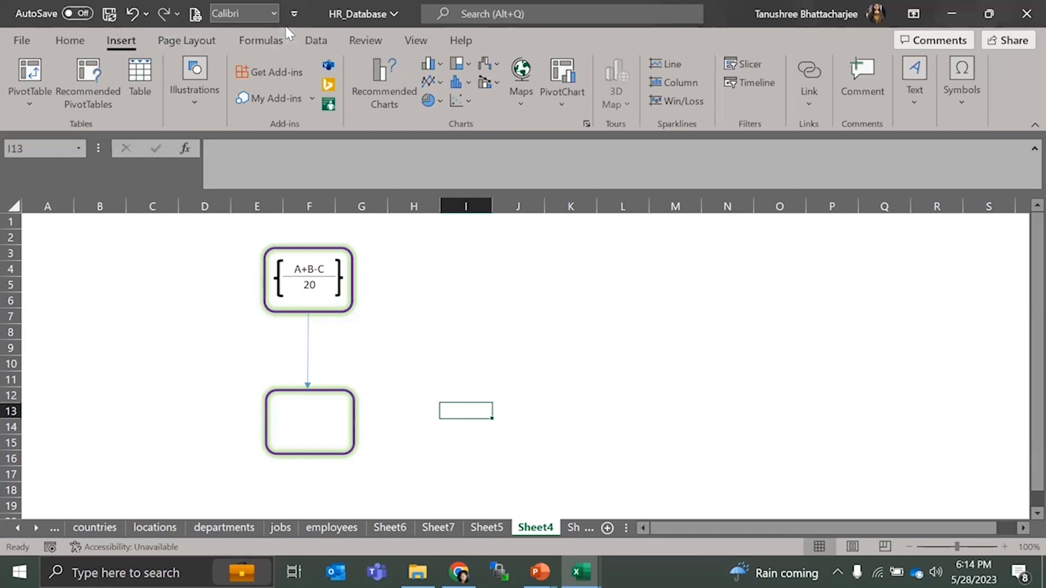
pyautogui.click(217, 101)
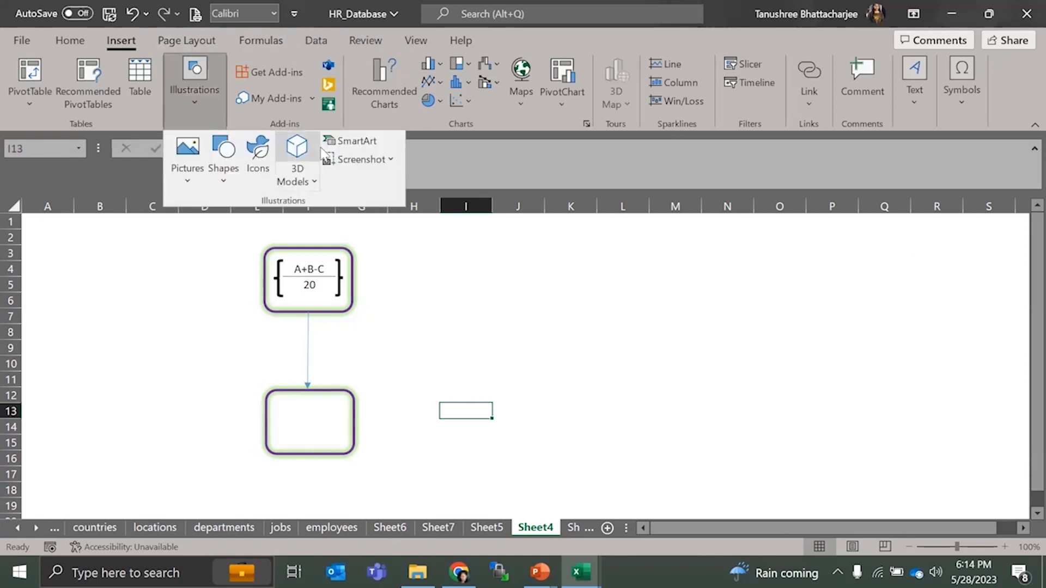
pyautogui.click(478, 19)
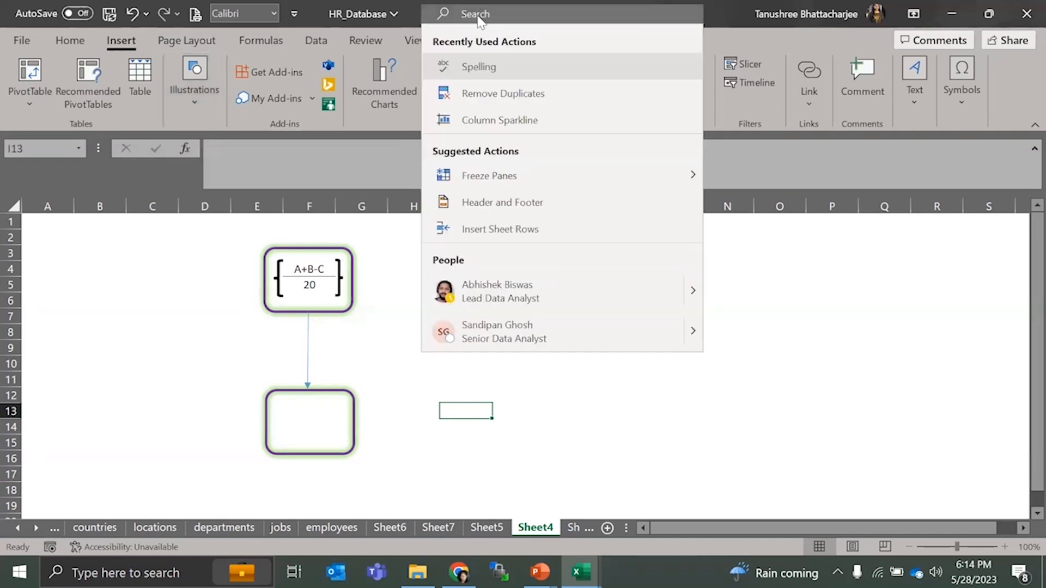
pyautogui.write('smart')
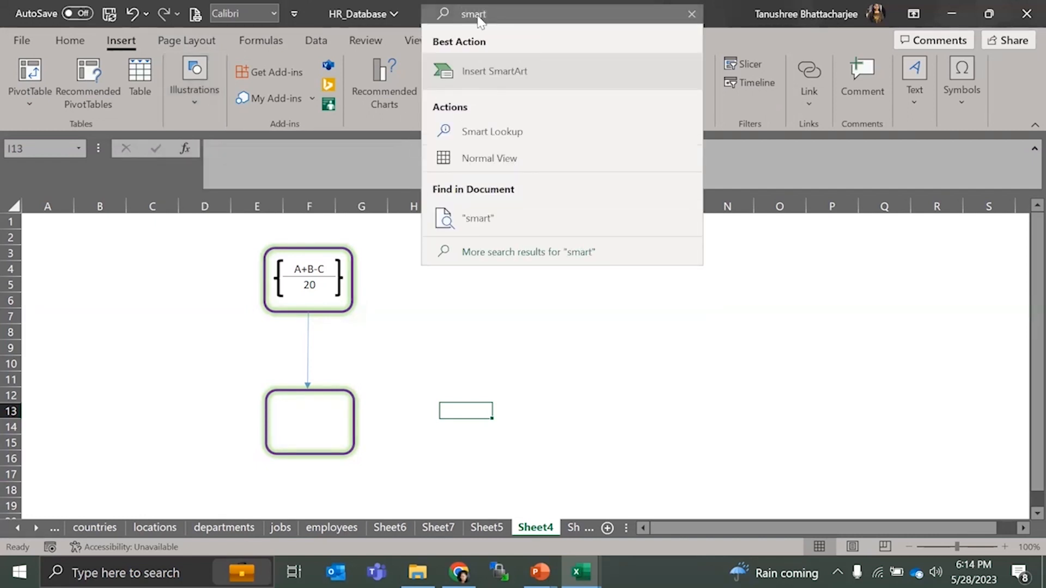
pyautogui.press('Return')
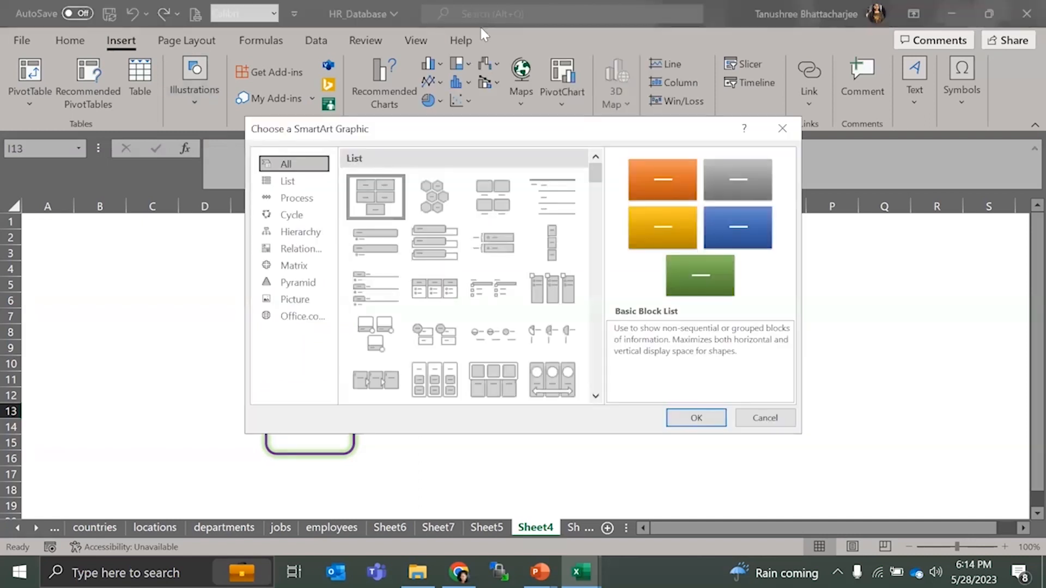
# - Insert a Basic Cycle SmartArt graphic from the Cycle category and move it clear of the two linked boxes
pyautogui.click(292, 198)
pyautogui.click(289, 182)
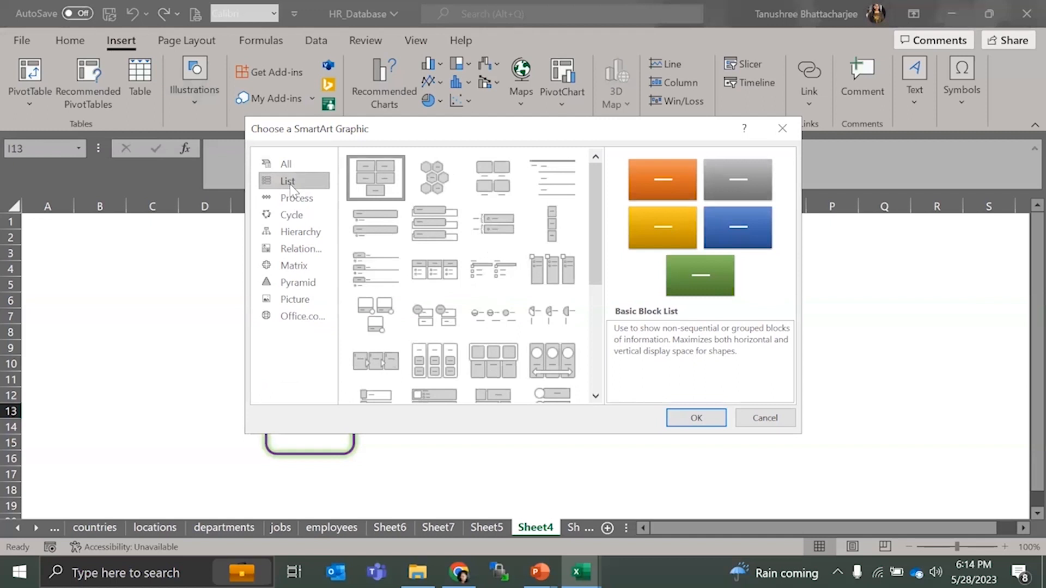
pyautogui.click(297, 199)
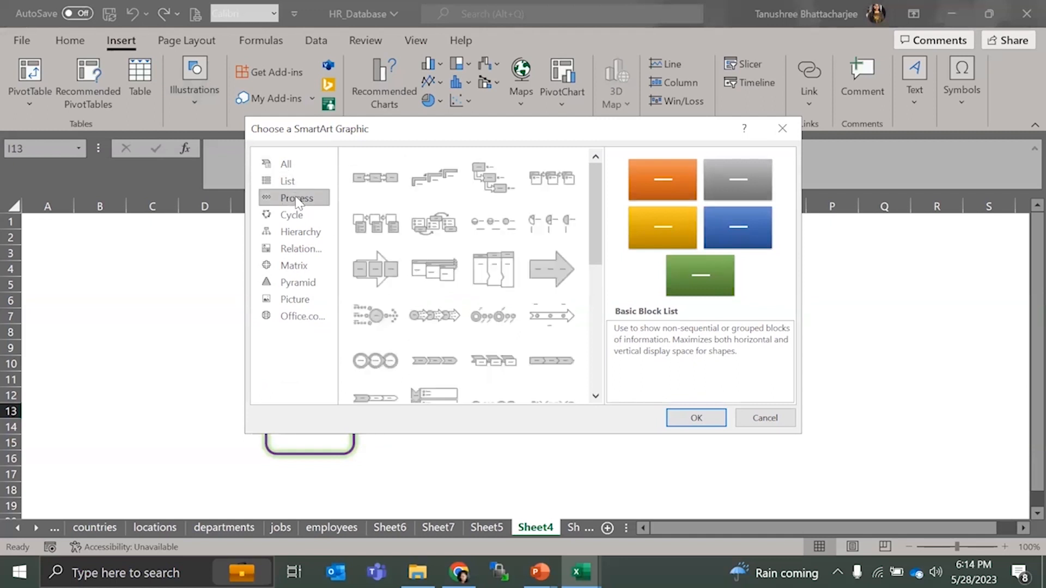
pyautogui.scroll(-3, 475, 261)
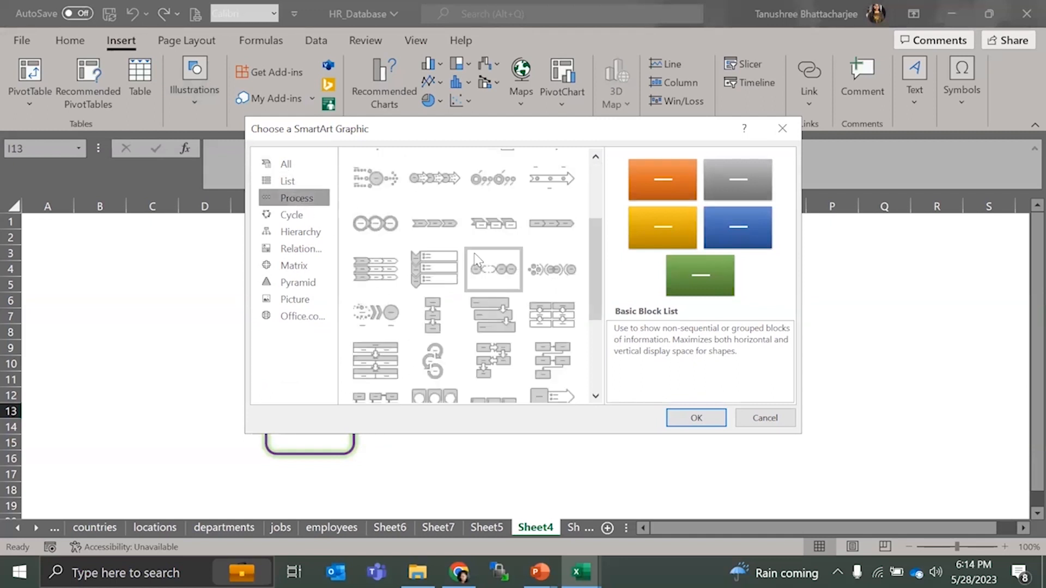
pyautogui.scroll(-4, 475, 260)
pyautogui.click(292, 214)
pyautogui.click(381, 180)
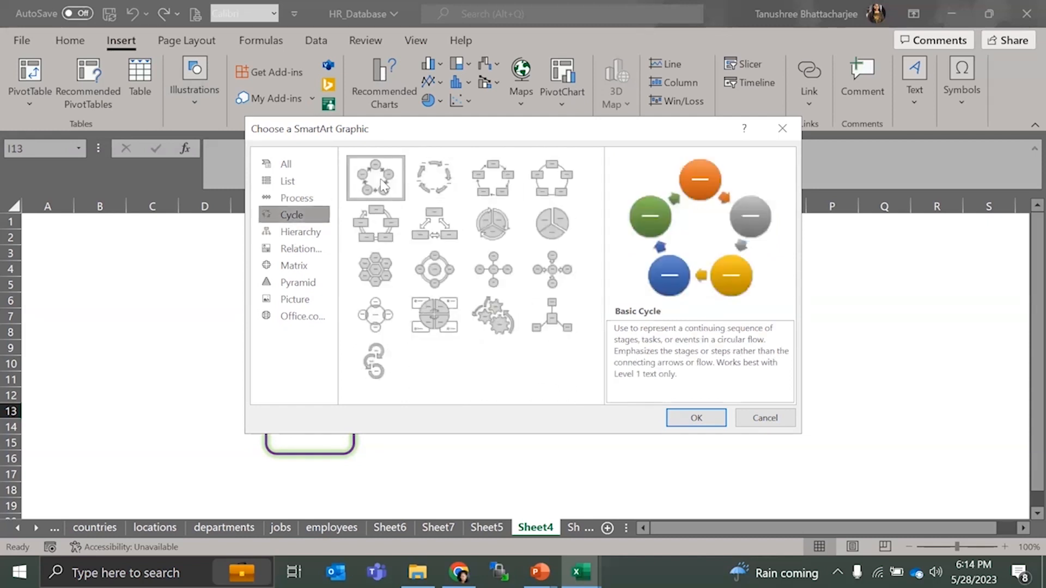
pyautogui.click(696, 418)
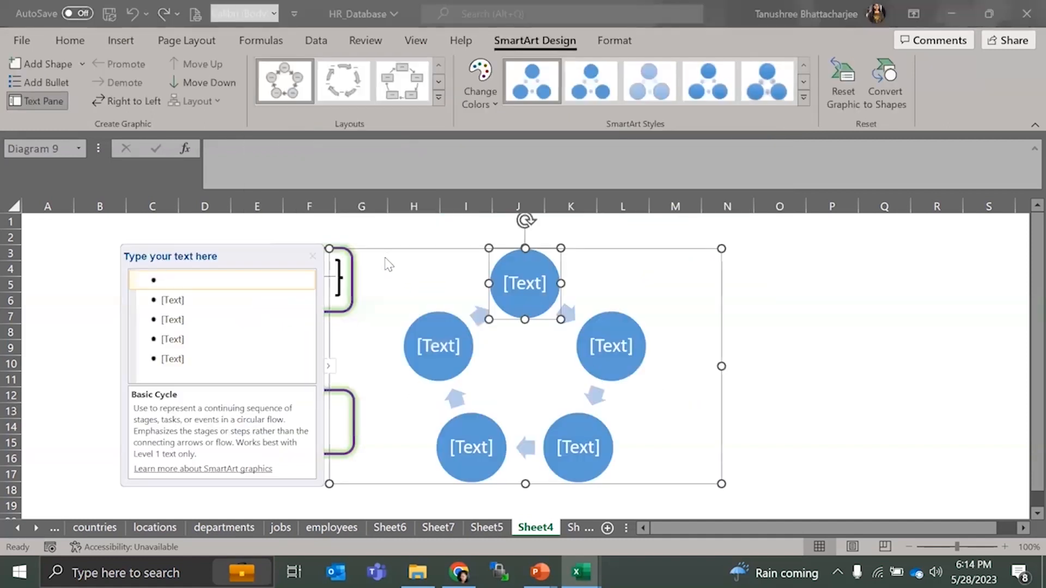
pyautogui.moveTo(396, 247); pyautogui.dragTo(516, 229)
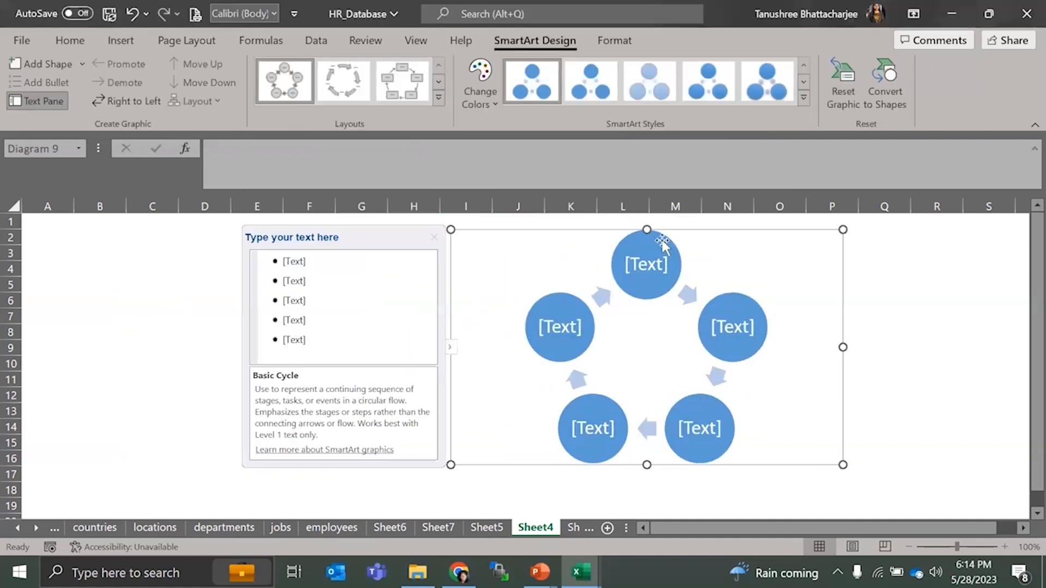
# - Look through the SmartArt styles and try the blue-to-green Colorful color variation on the cycle graphic
pyautogui.click(805, 101)
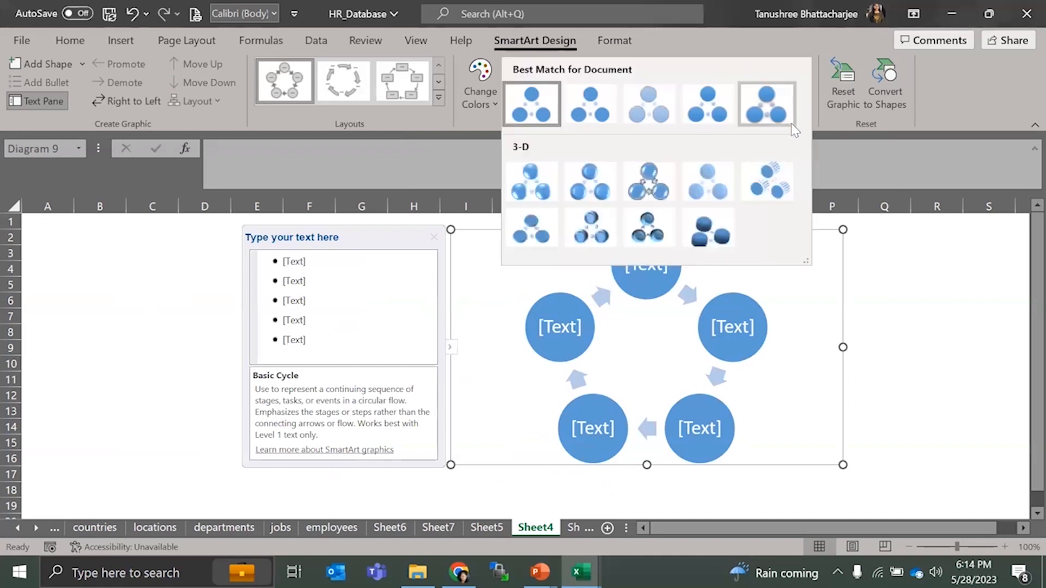
pyautogui.click(615, 41)
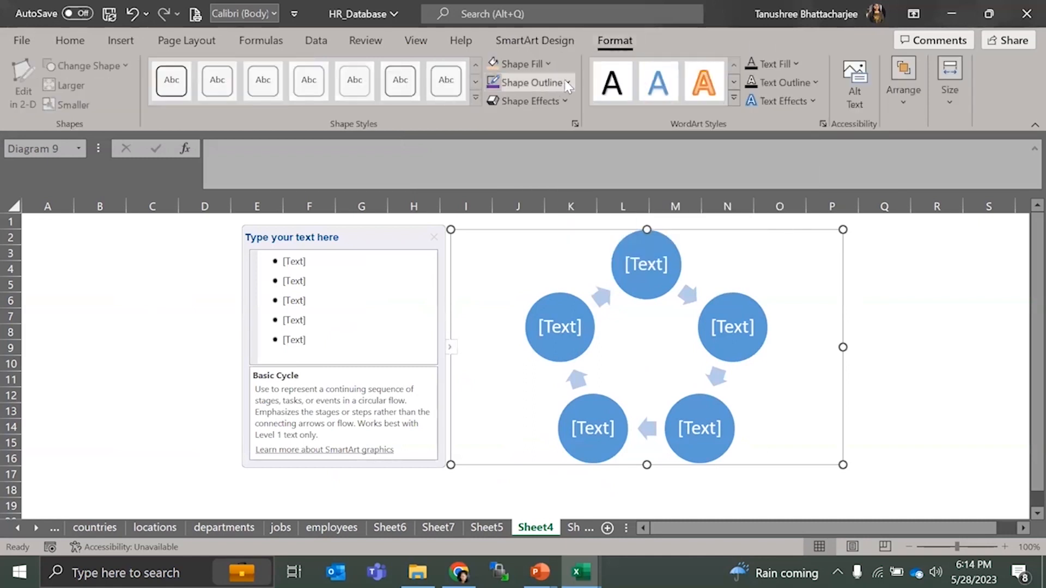
pyautogui.click(534, 40)
pyautogui.click(480, 87)
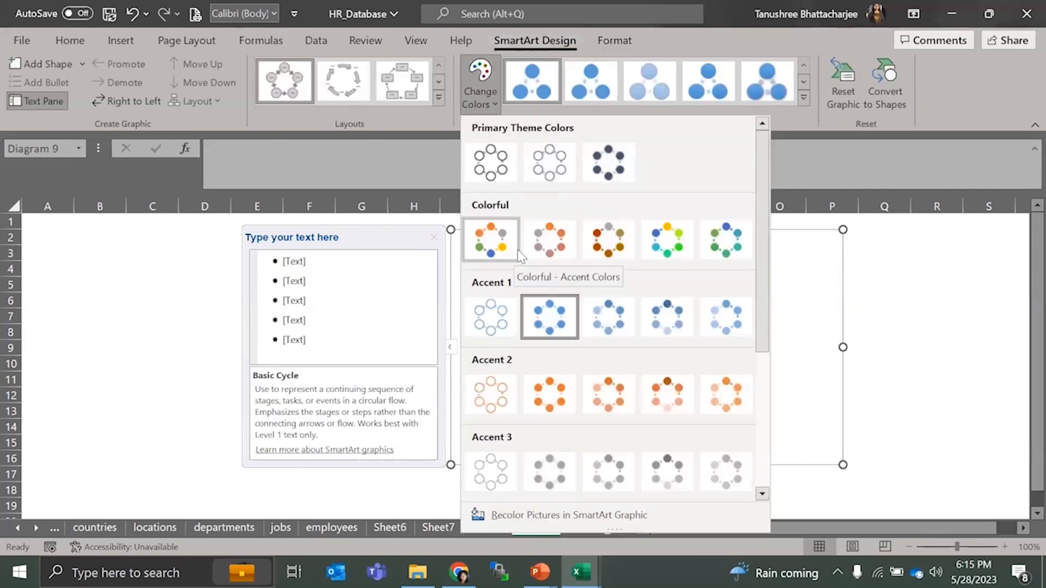
pyautogui.click(728, 256)
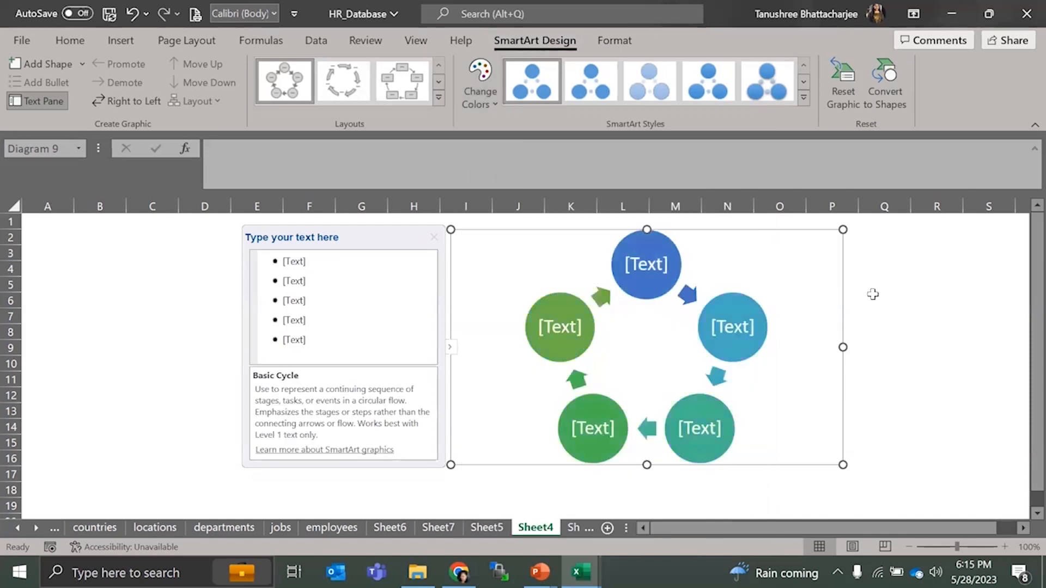
# - Recolor the cycle graphic with Colorful - Accent Colors and deselect it
pyautogui.click(481, 81)
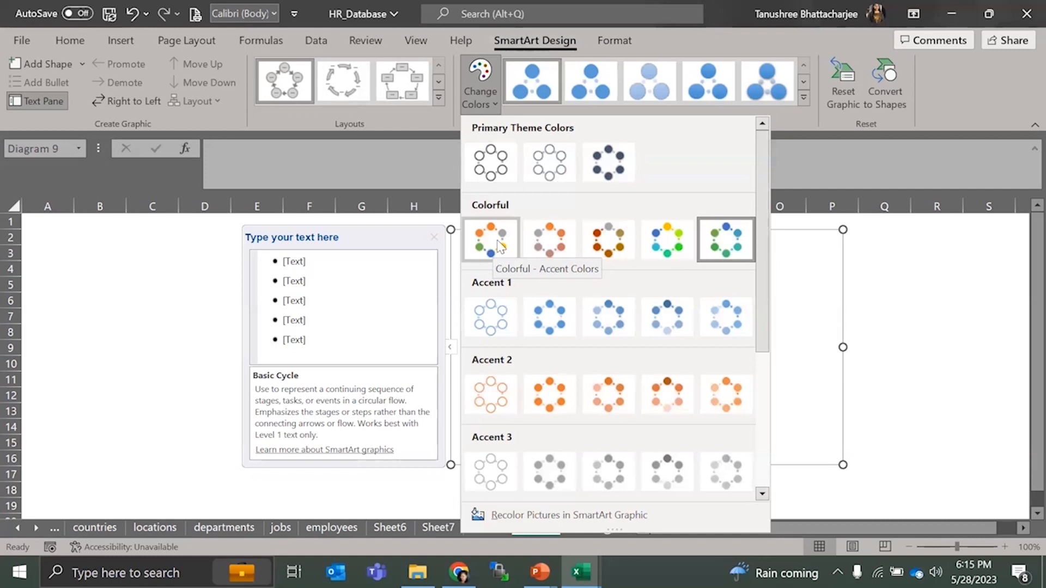
pyautogui.click(499, 244)
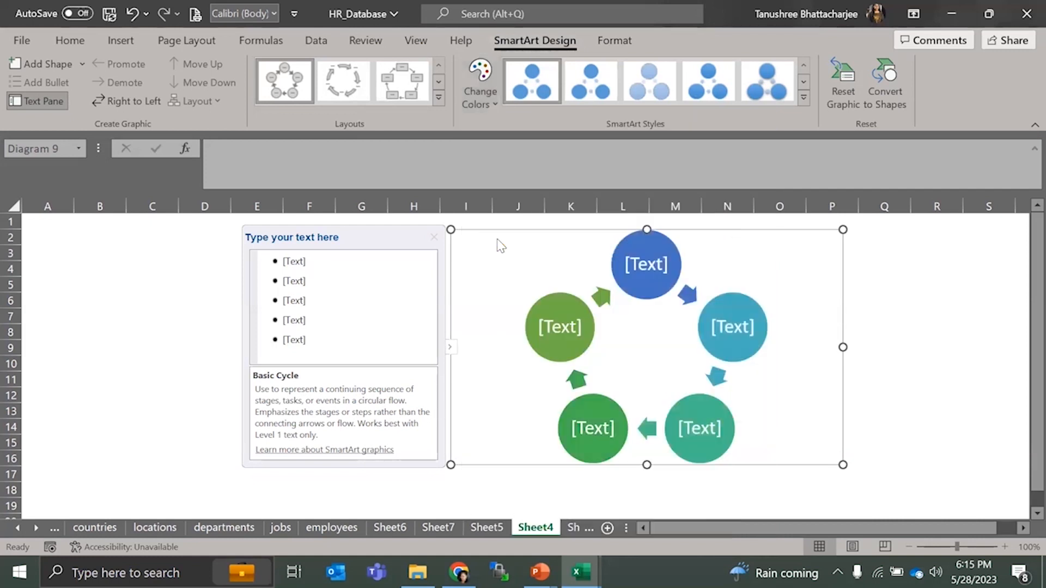
pyautogui.click(937, 347)
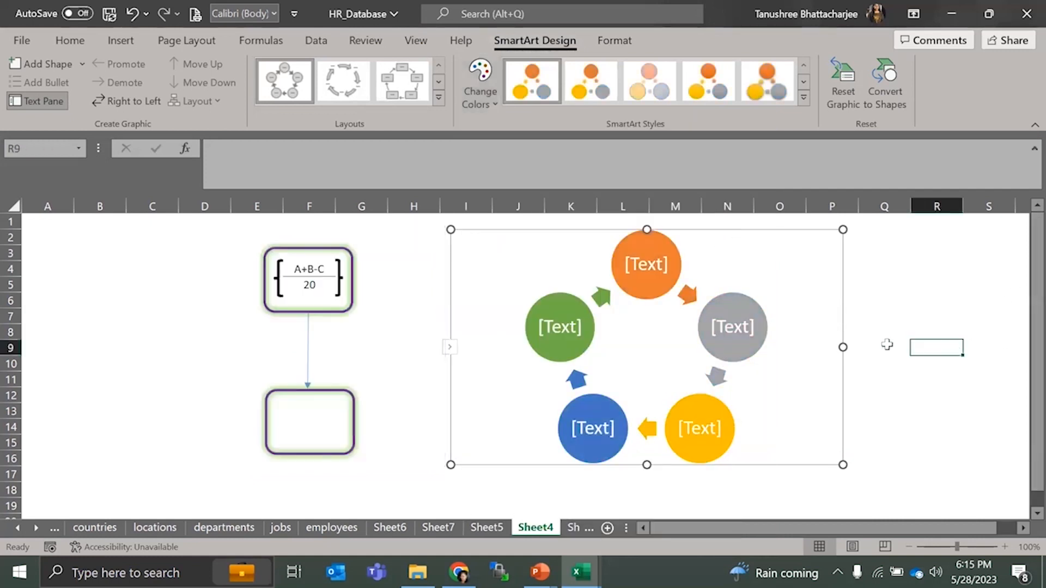
# - Label the five cycle circles A, B, D, E and F, going clockwise from the topmost circle
pyautogui.click(646, 266)
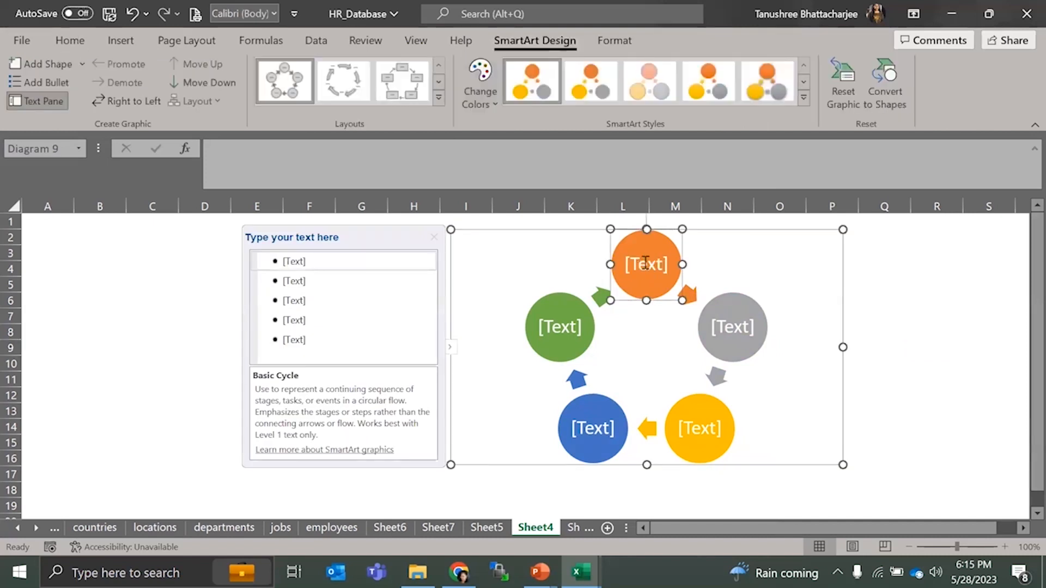
pyautogui.click(646, 266)
pyautogui.write('A')
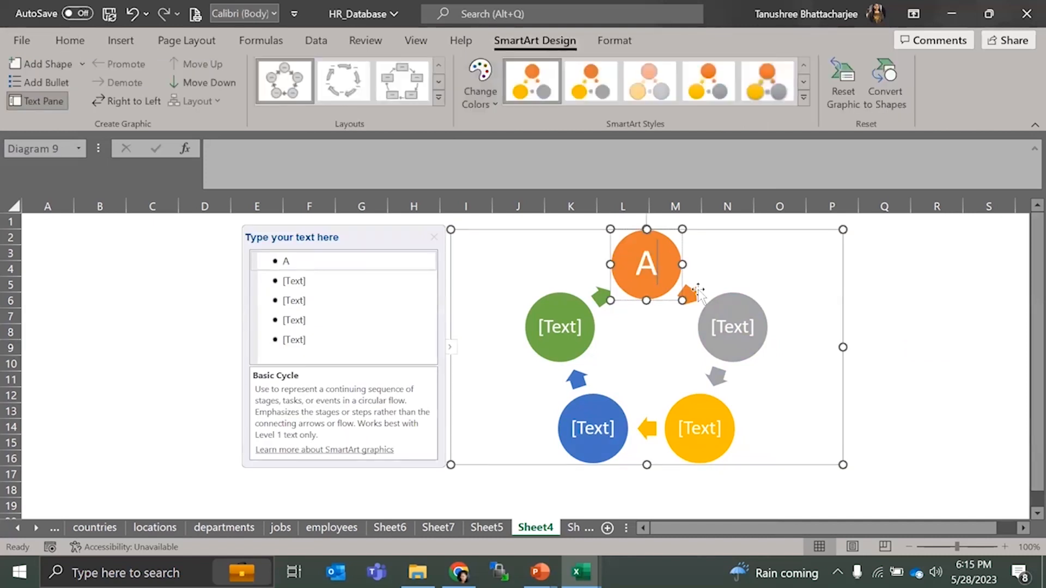
pyautogui.click(736, 329)
pyautogui.write('B')
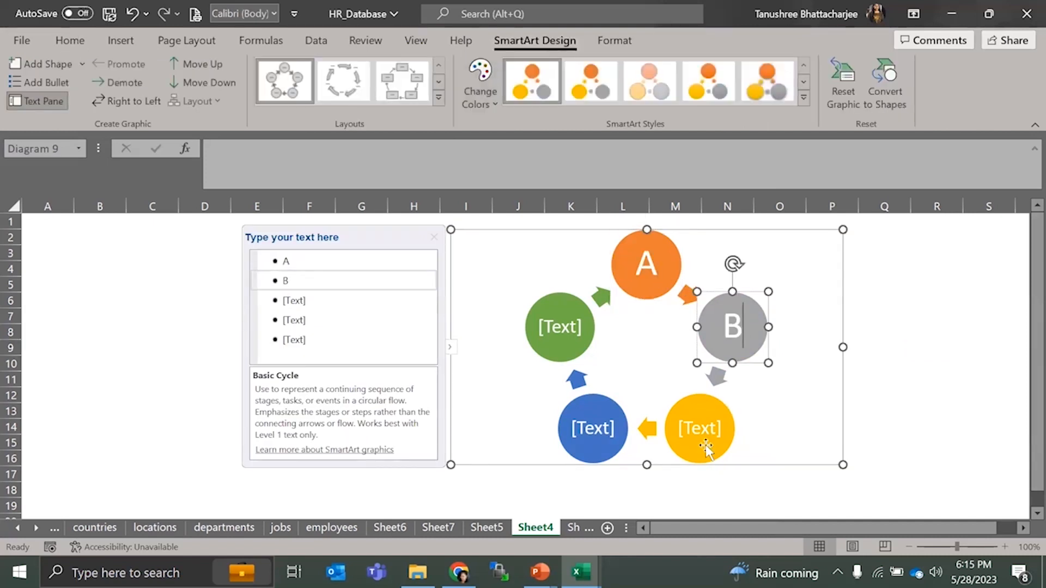
pyautogui.click(698, 430)
pyautogui.write('D')
pyautogui.click(600, 423)
pyautogui.write('E')
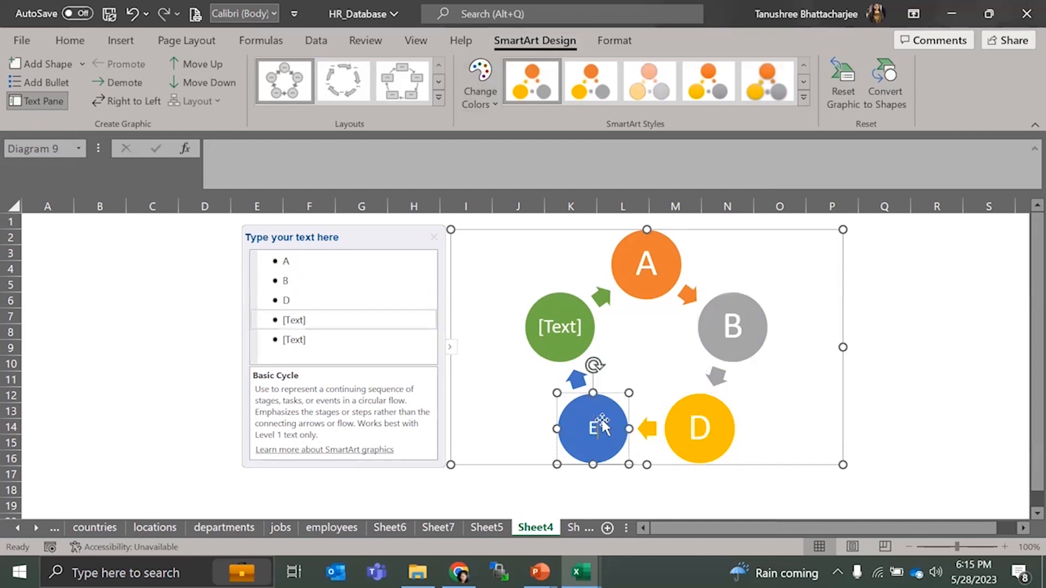
pyautogui.click(560, 328)
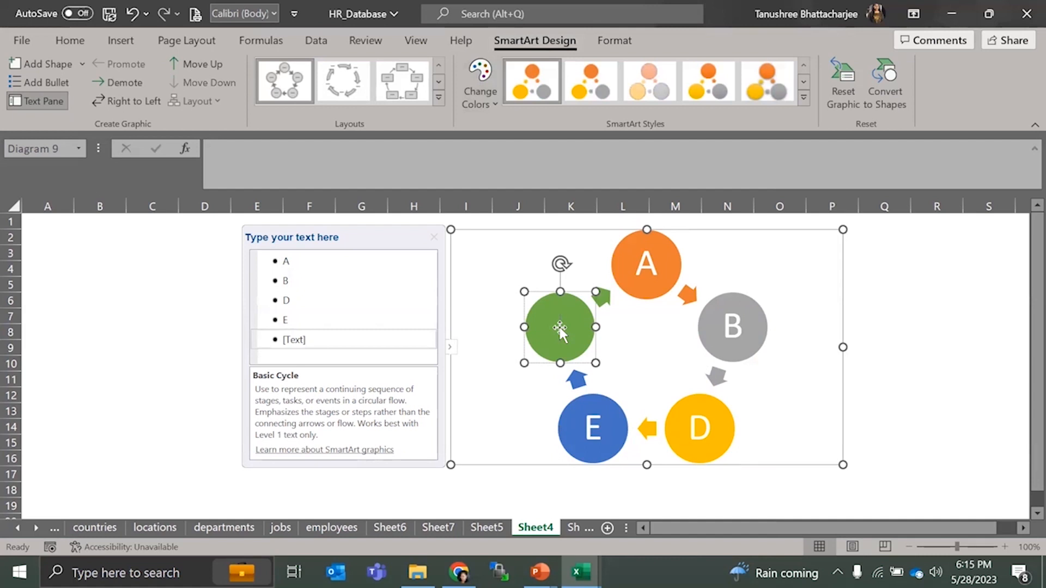
pyautogui.write('F')
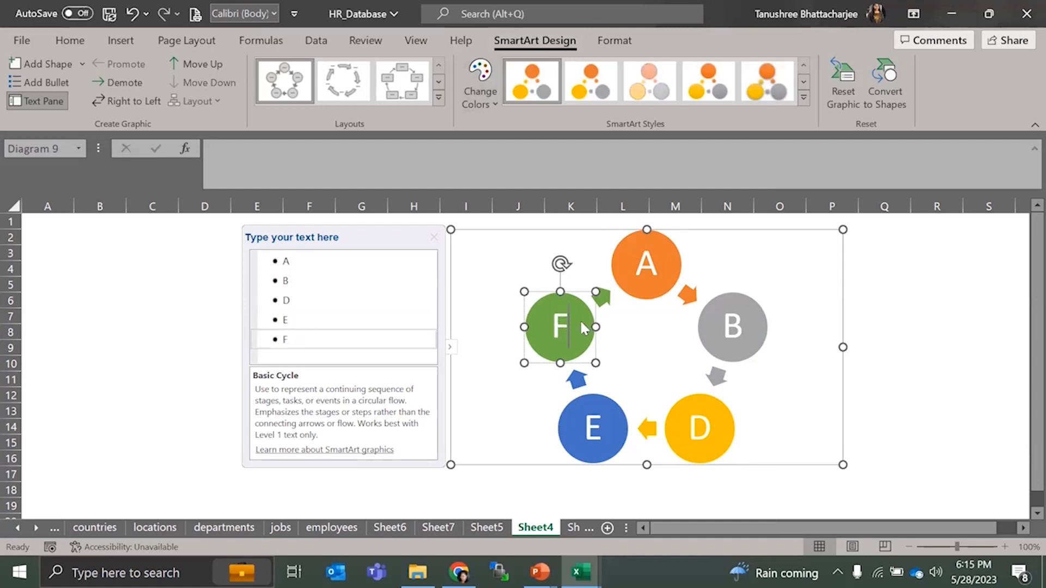